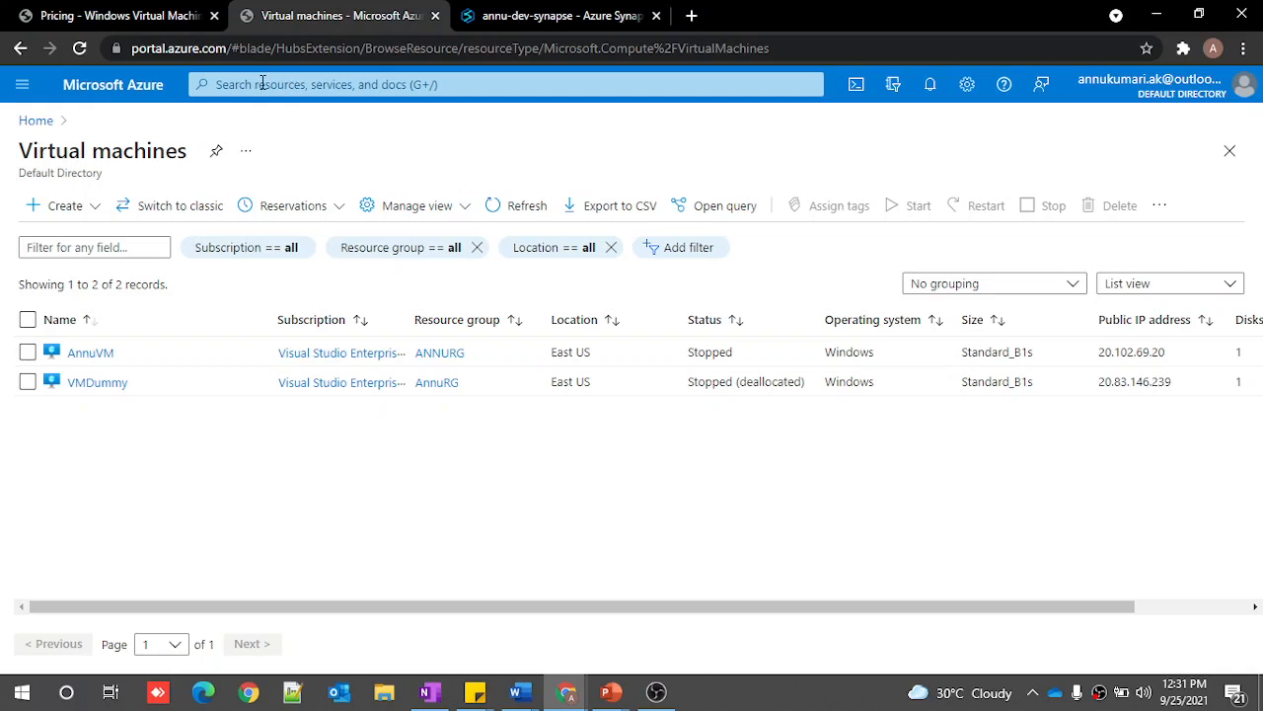
Step: Return to the Azure home page and search the services to open the Virtual machines list
left_click(36, 119)
left_click(239, 84)
type("vur")
key("BackSpace")
key("BackSpace")
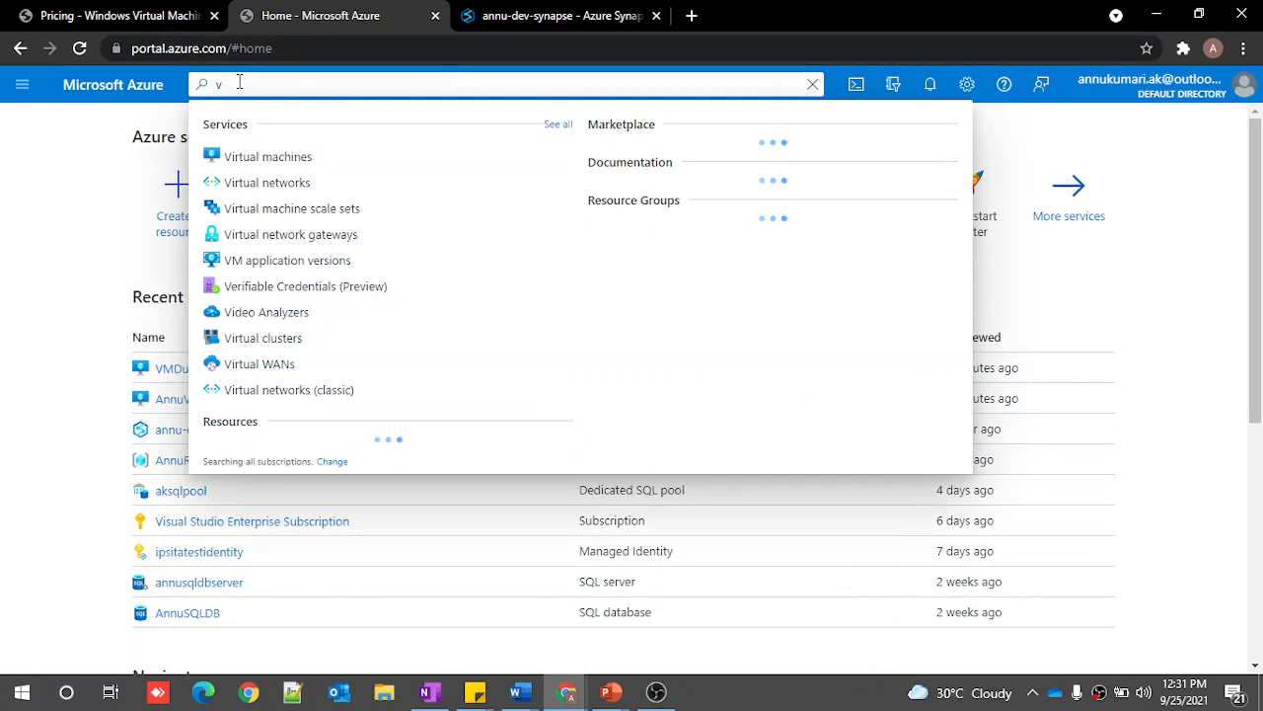
left_click(255, 164)
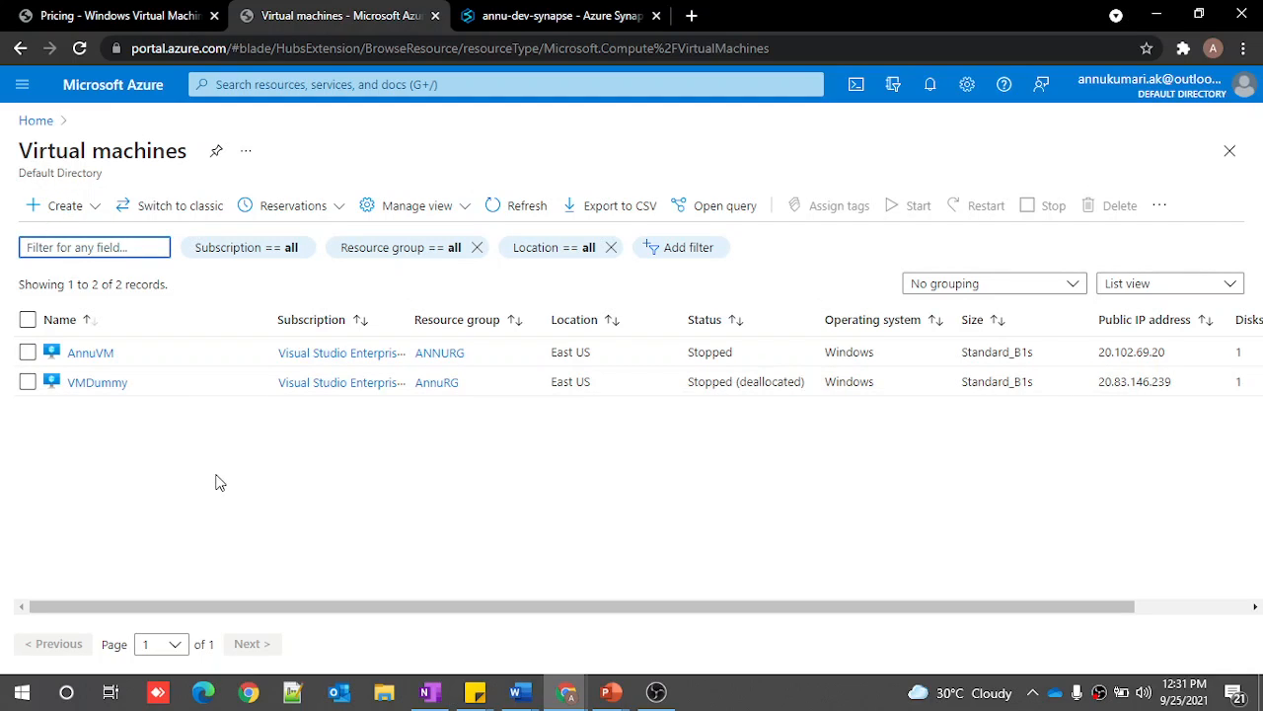
left_click(63, 205)
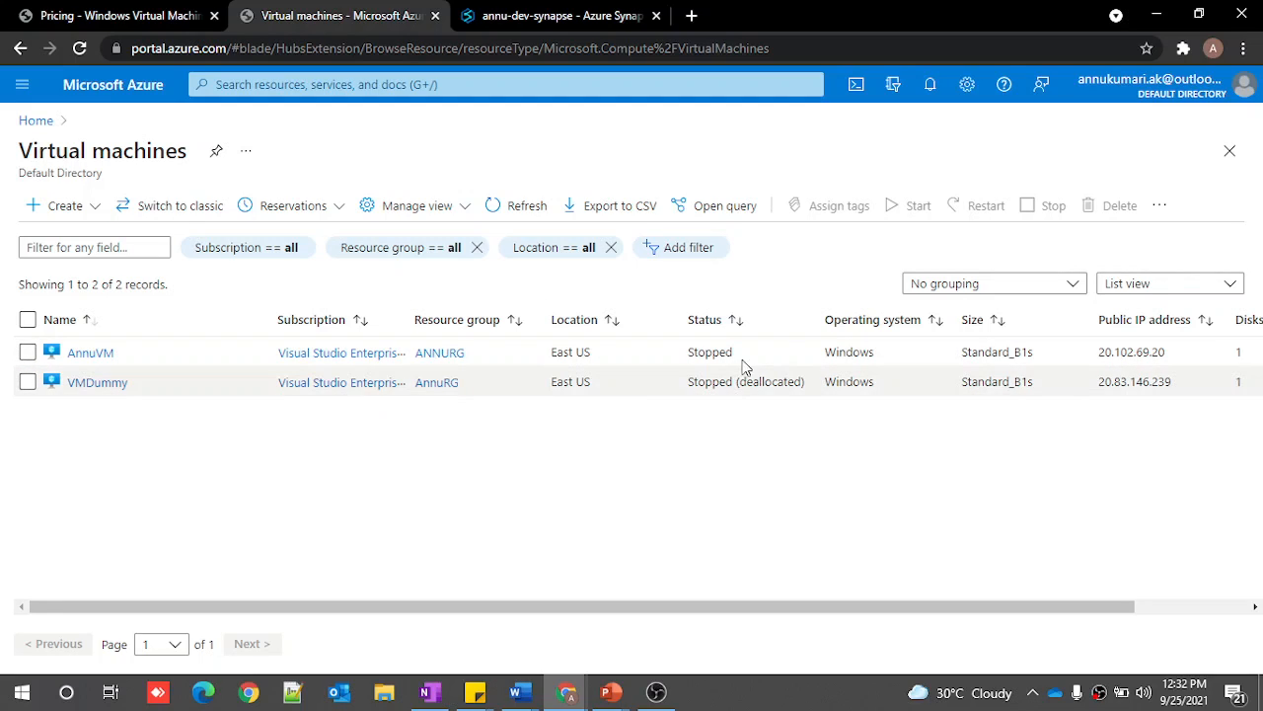
Step: Start the AnnuVM virtual machine and the VMDummy virtual machine from their overview pages
left_click(90, 353)
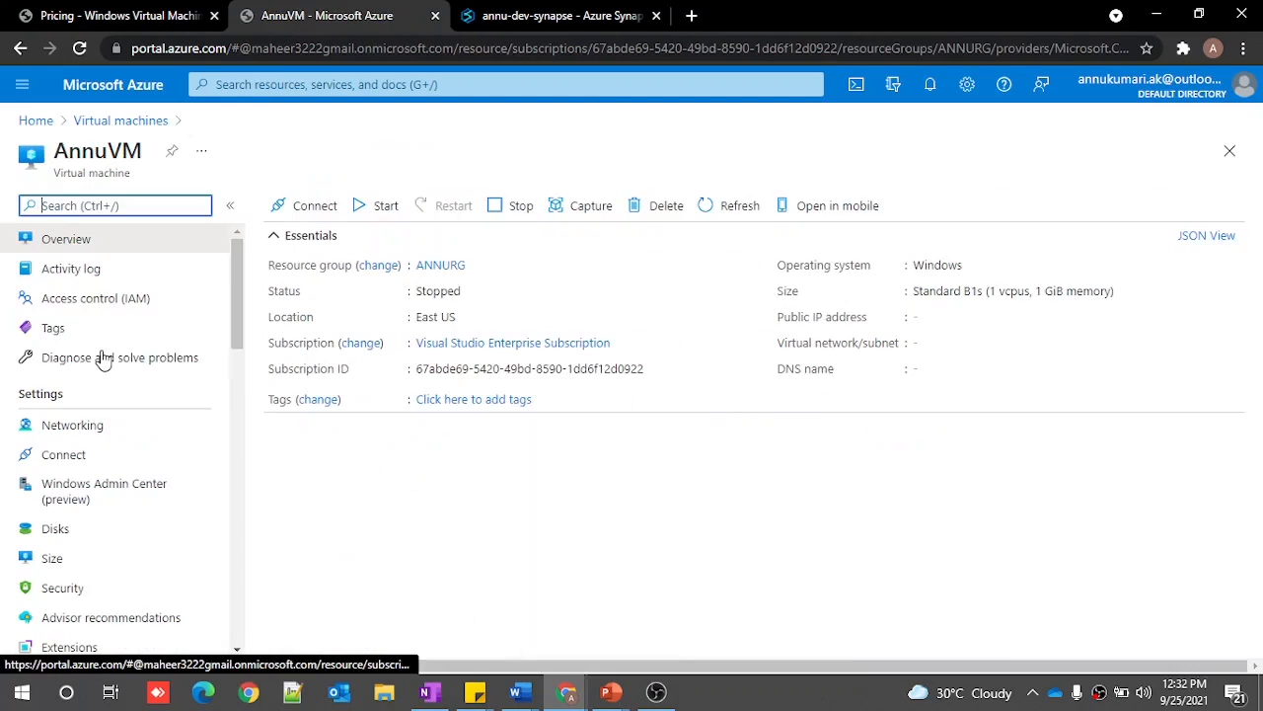
left_click(385, 211)
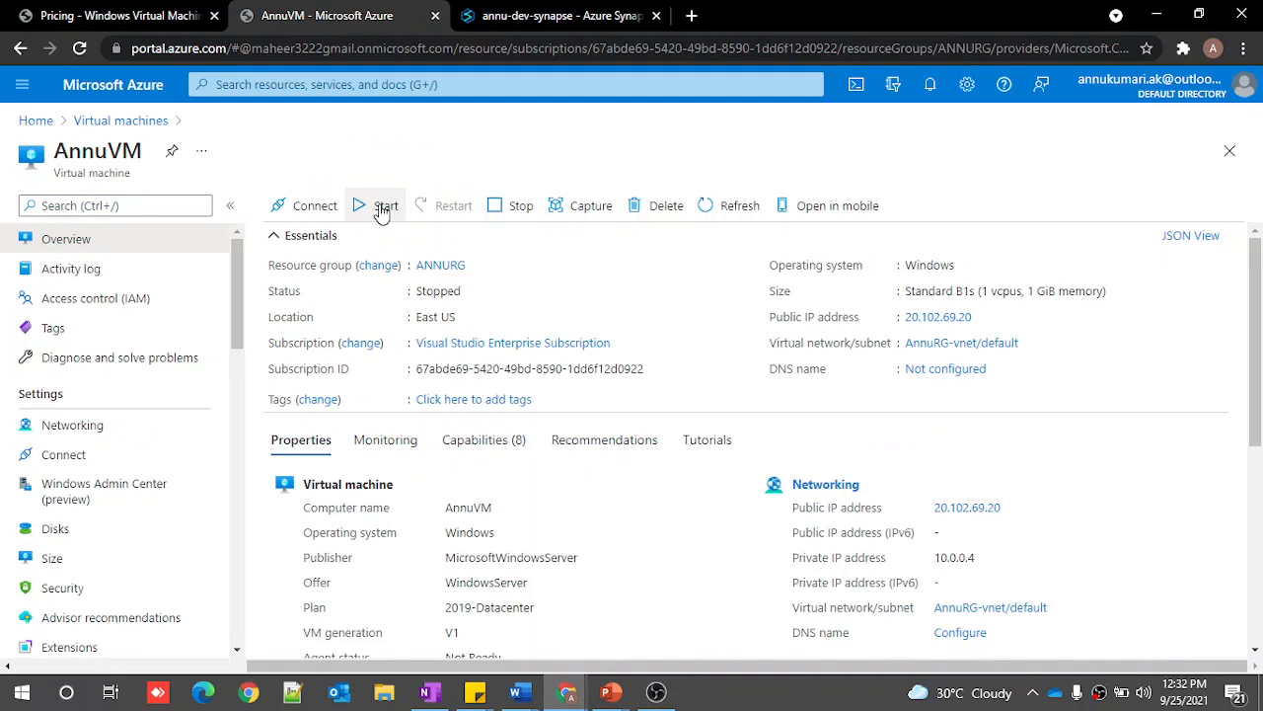
left_click(118, 120)
left_click(99, 382)
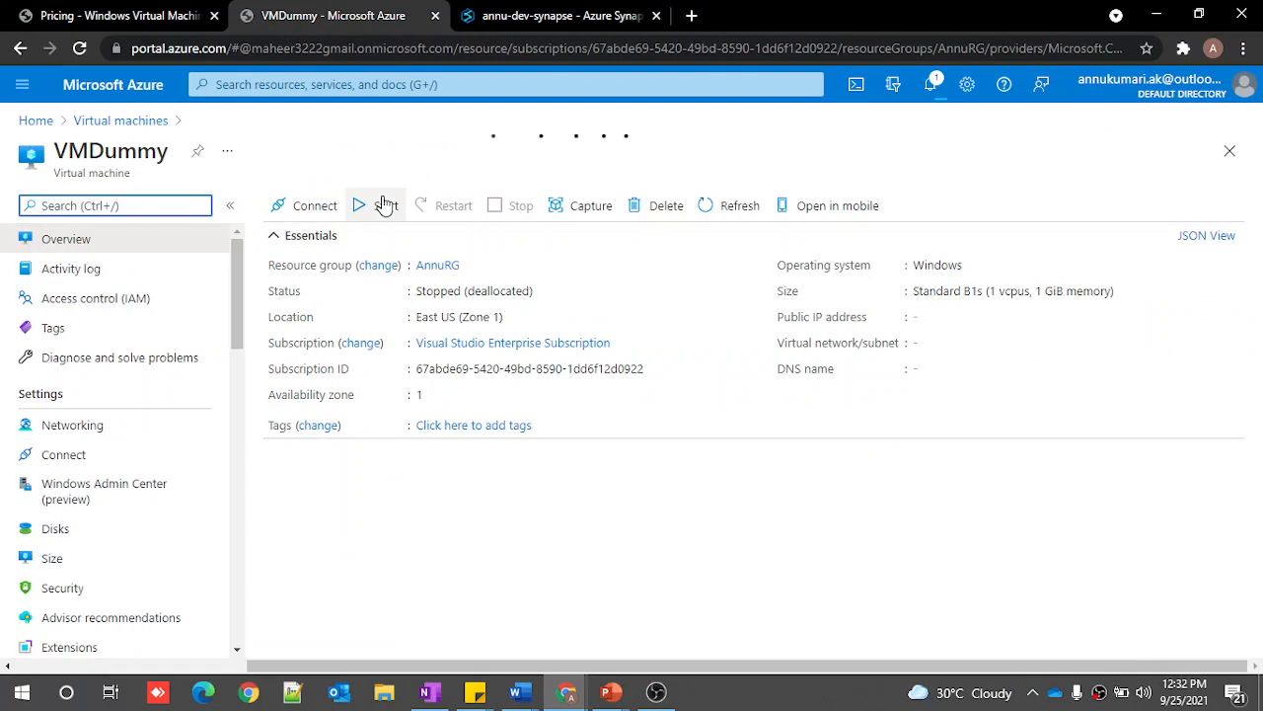
left_click(385, 205)
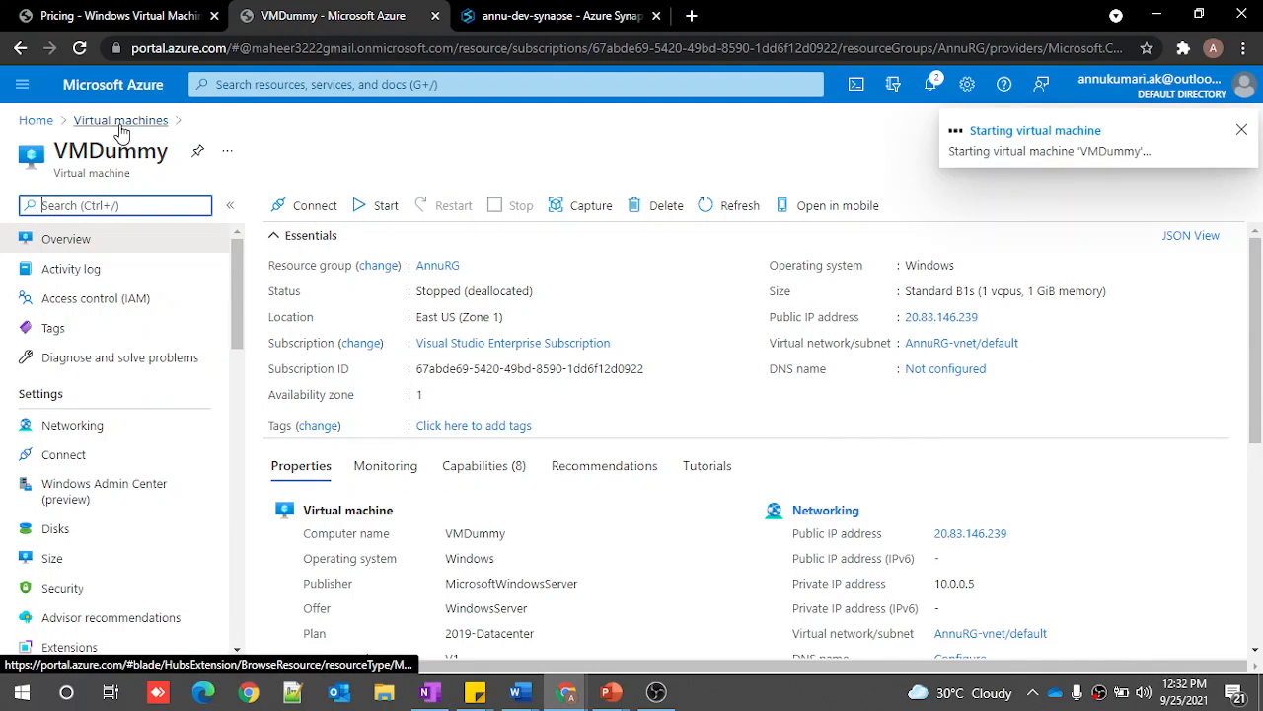
Step: Check the start notifications for both virtual machines and refresh the Virtual machines list
left_click(122, 125)
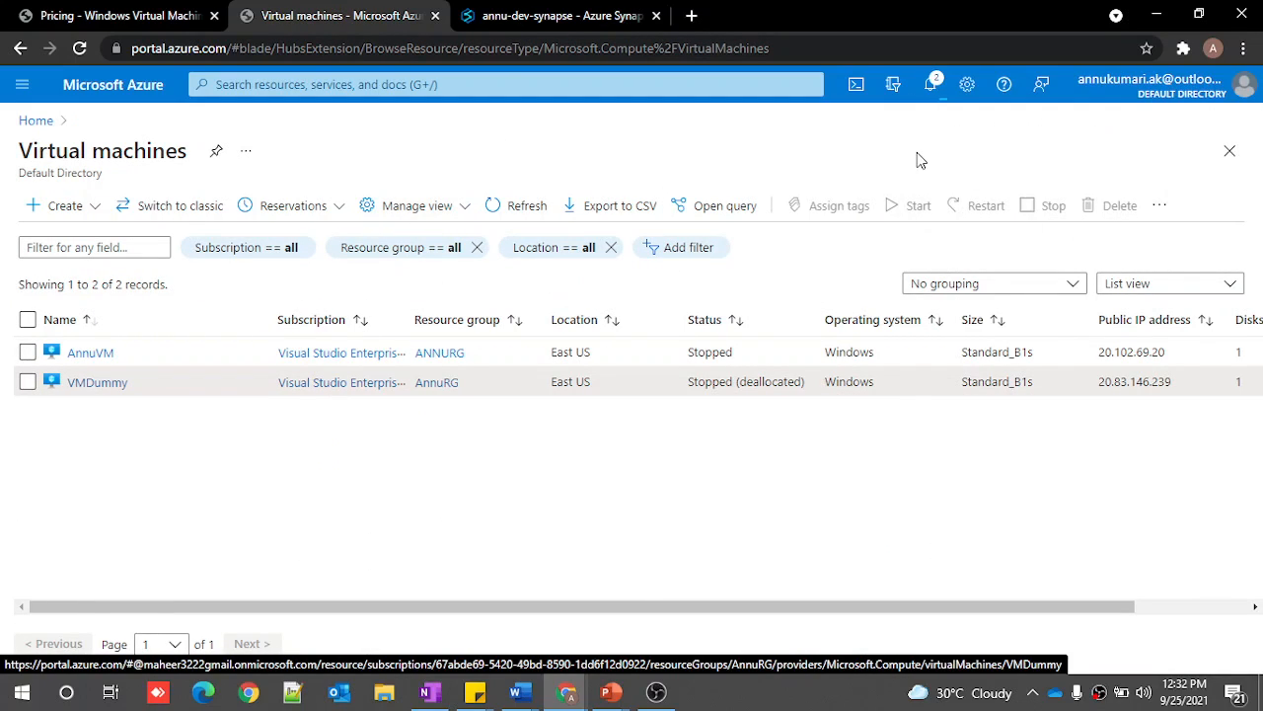
left_click(931, 84)
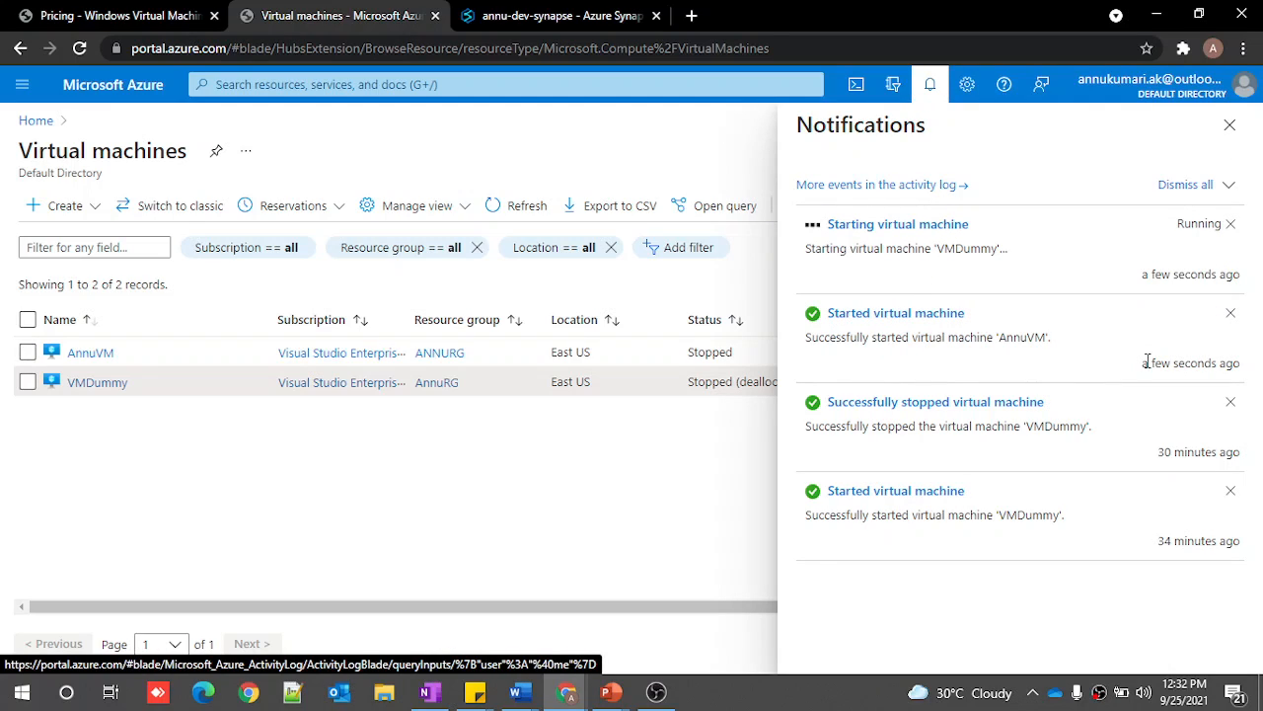
left_click(1230, 124)
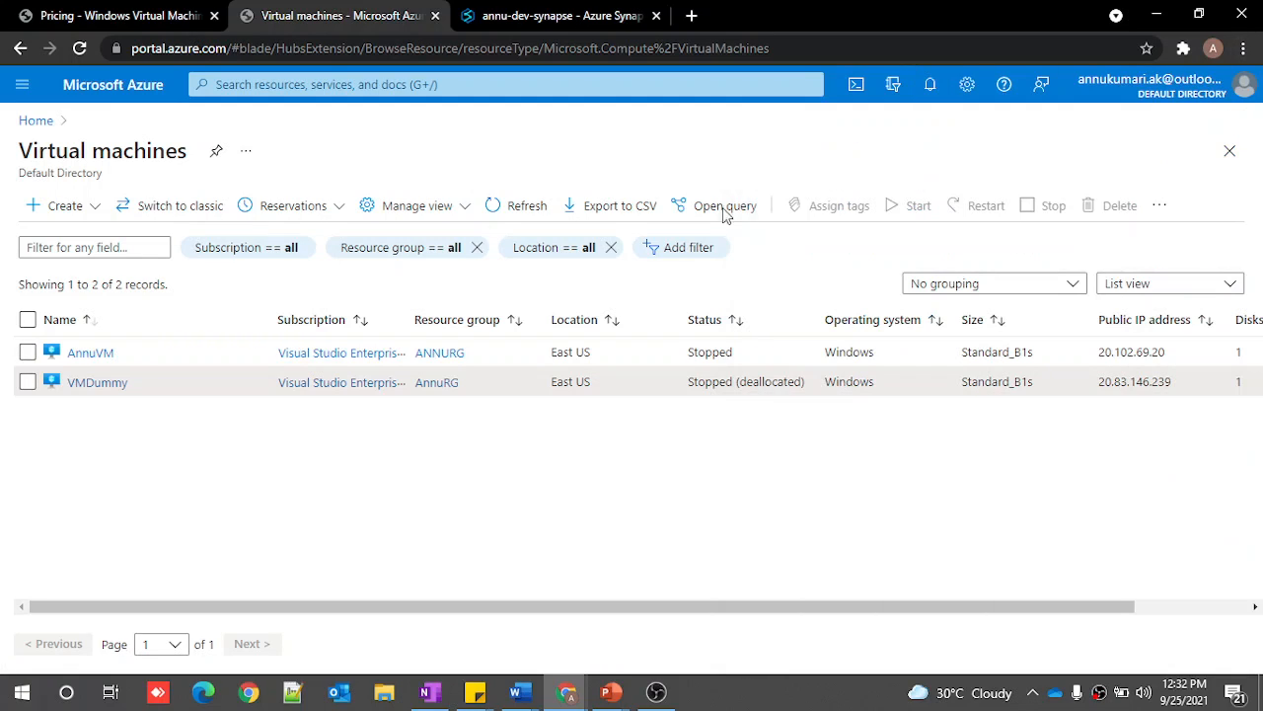
left_click(525, 219)
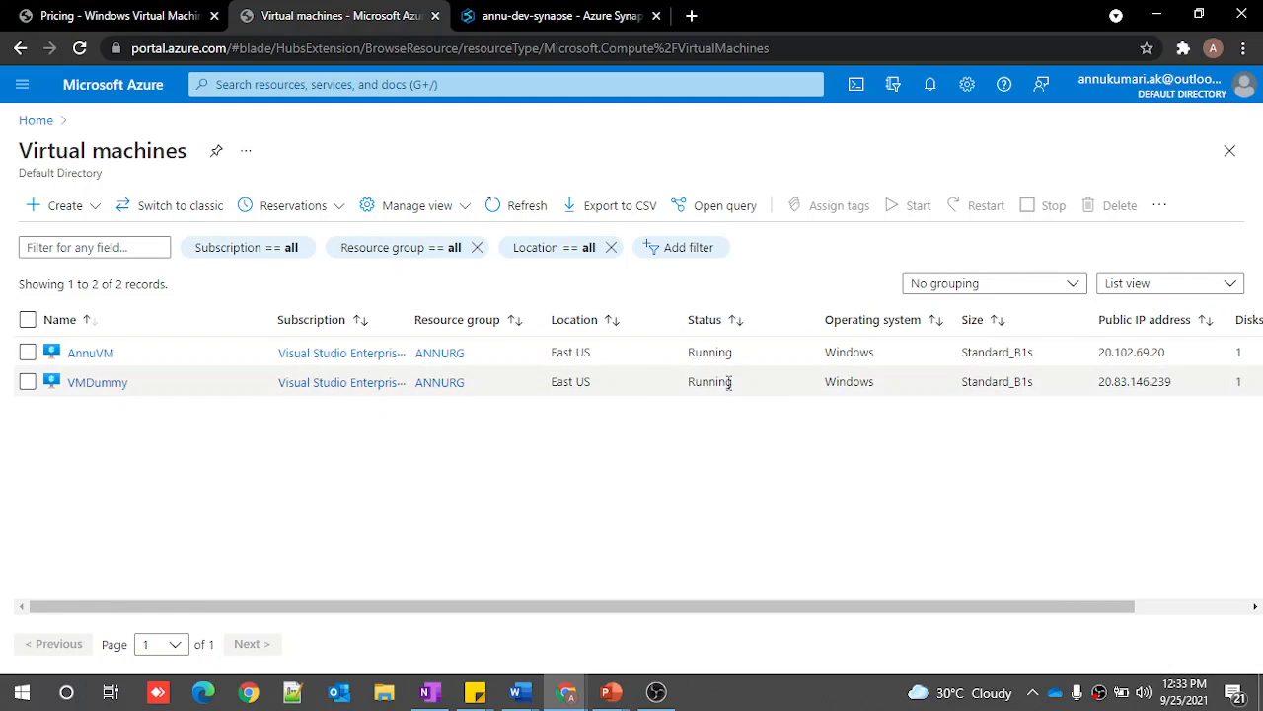
Step: Choose an RDP connection for AnnuVM and download its RDP file
left_click(90, 352)
left_click(315, 205)
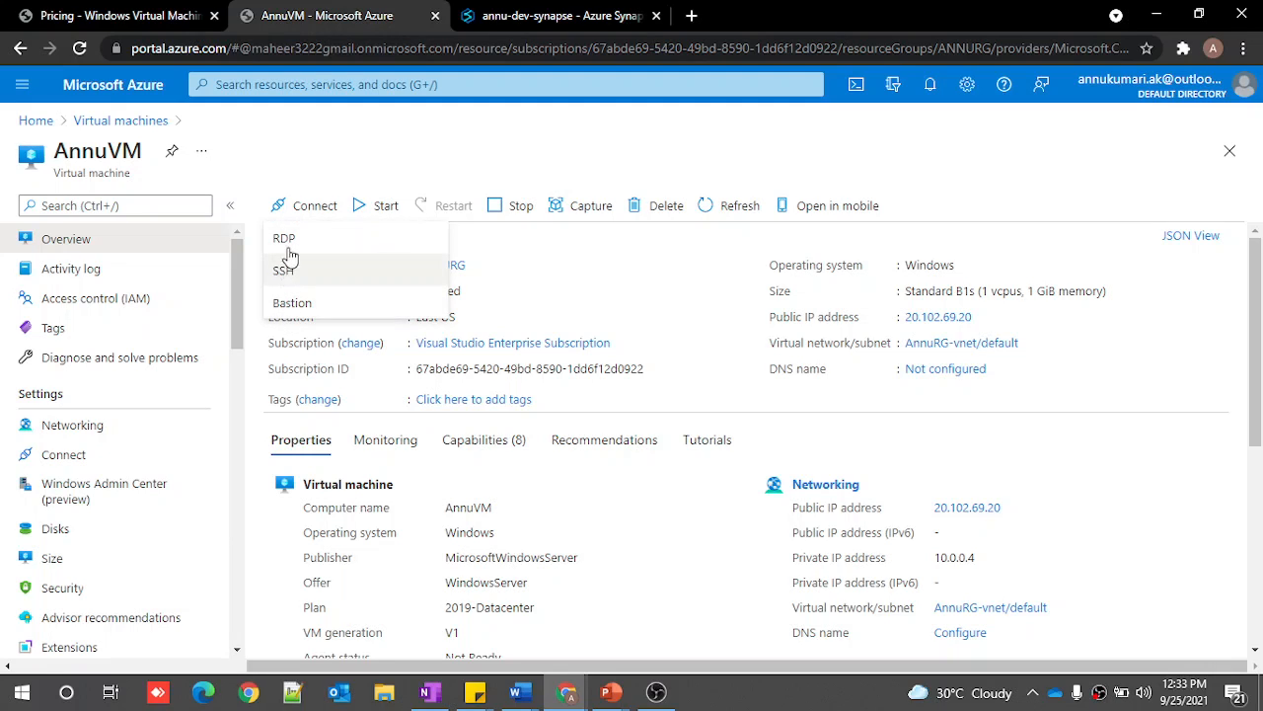
left_click(288, 241)
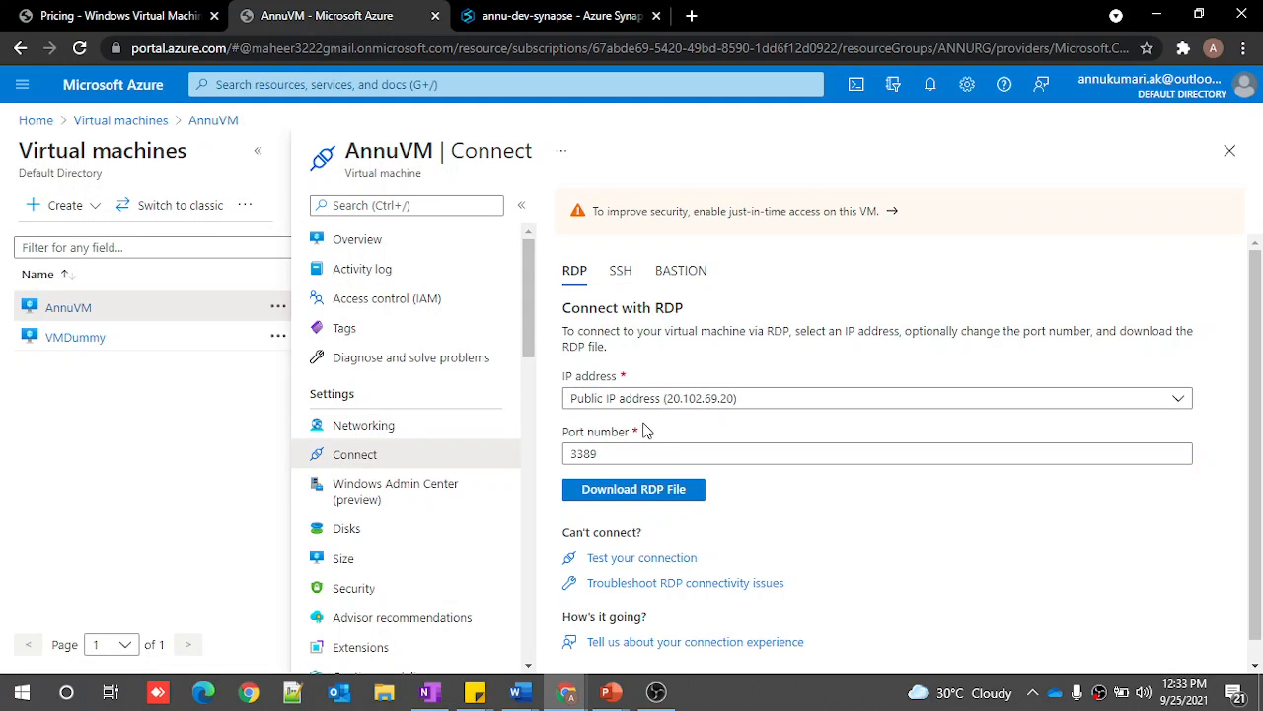
left_click(613, 497)
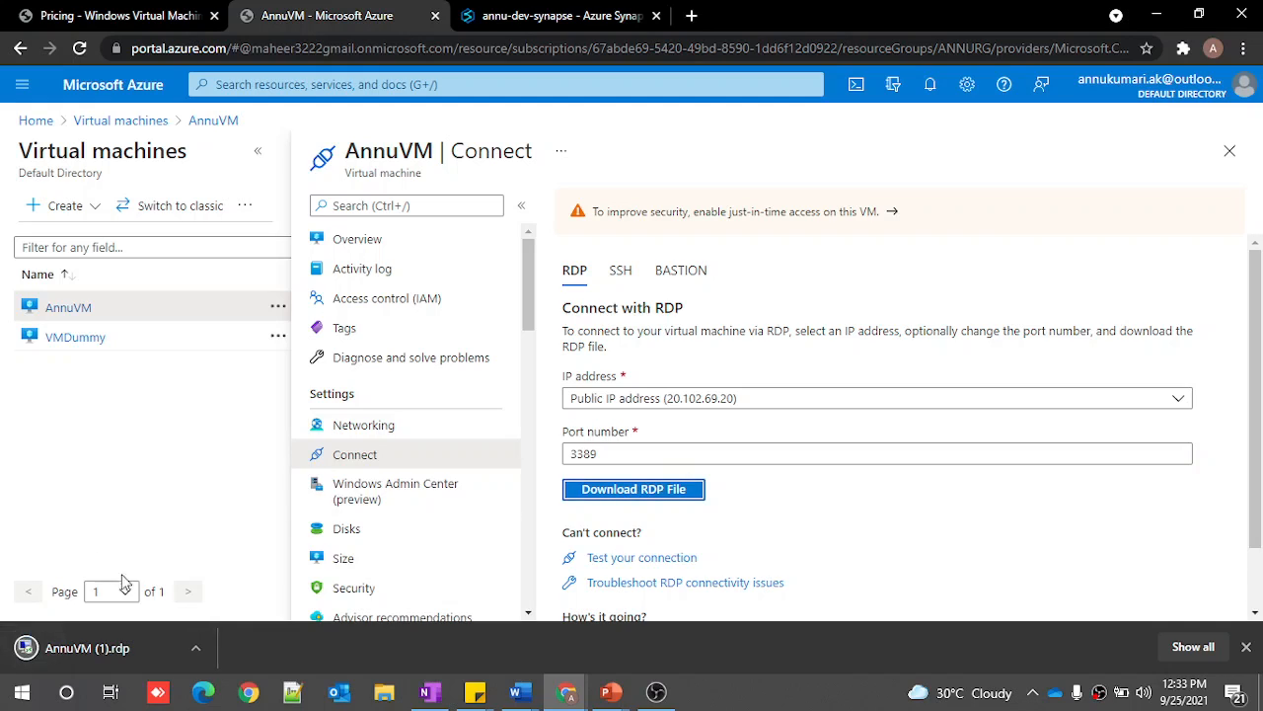
Step: Connect to AnnuVM with the downloaded RDP file, entering the account password and accepting the untrusted certificate
left_click(69, 648)
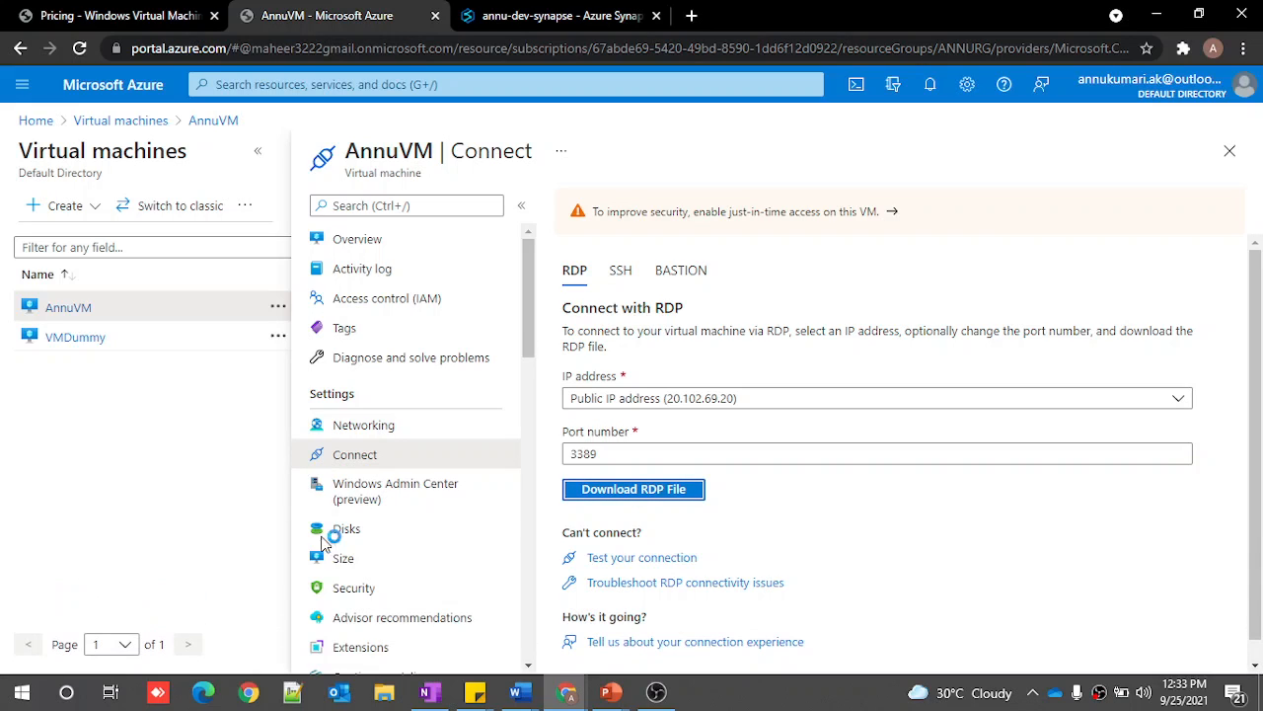
left_click(757, 445)
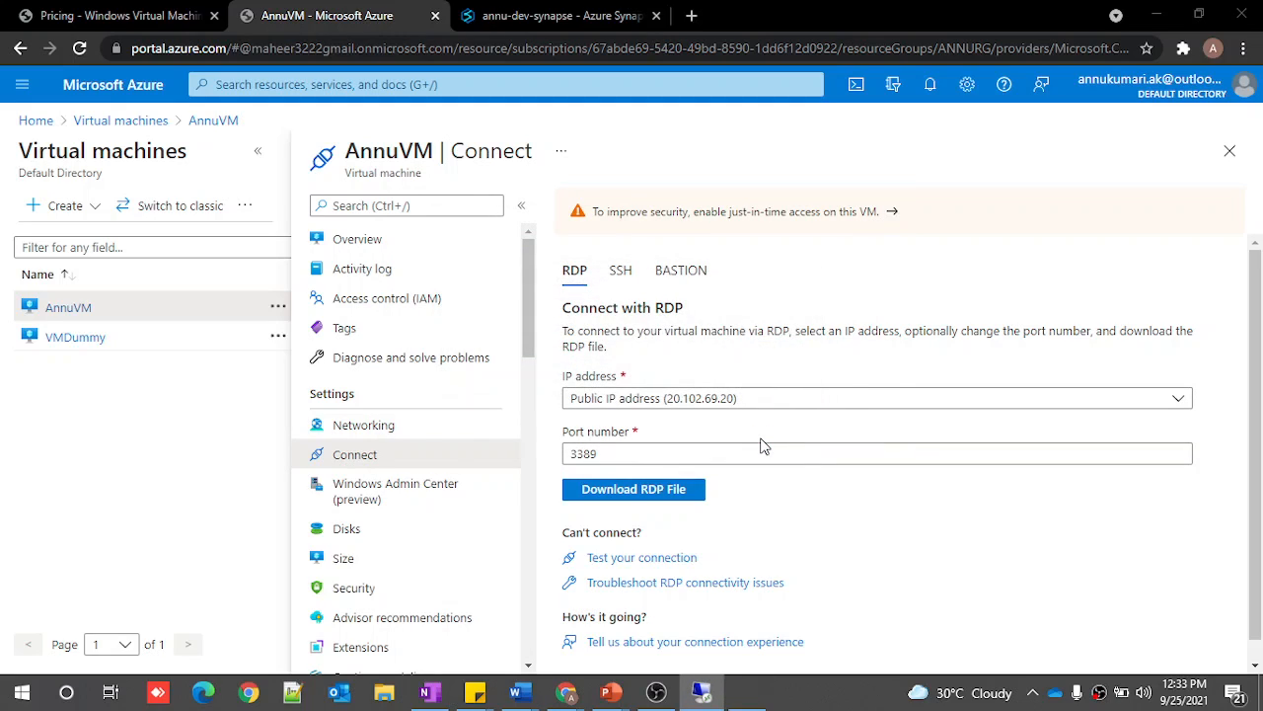
type("••")
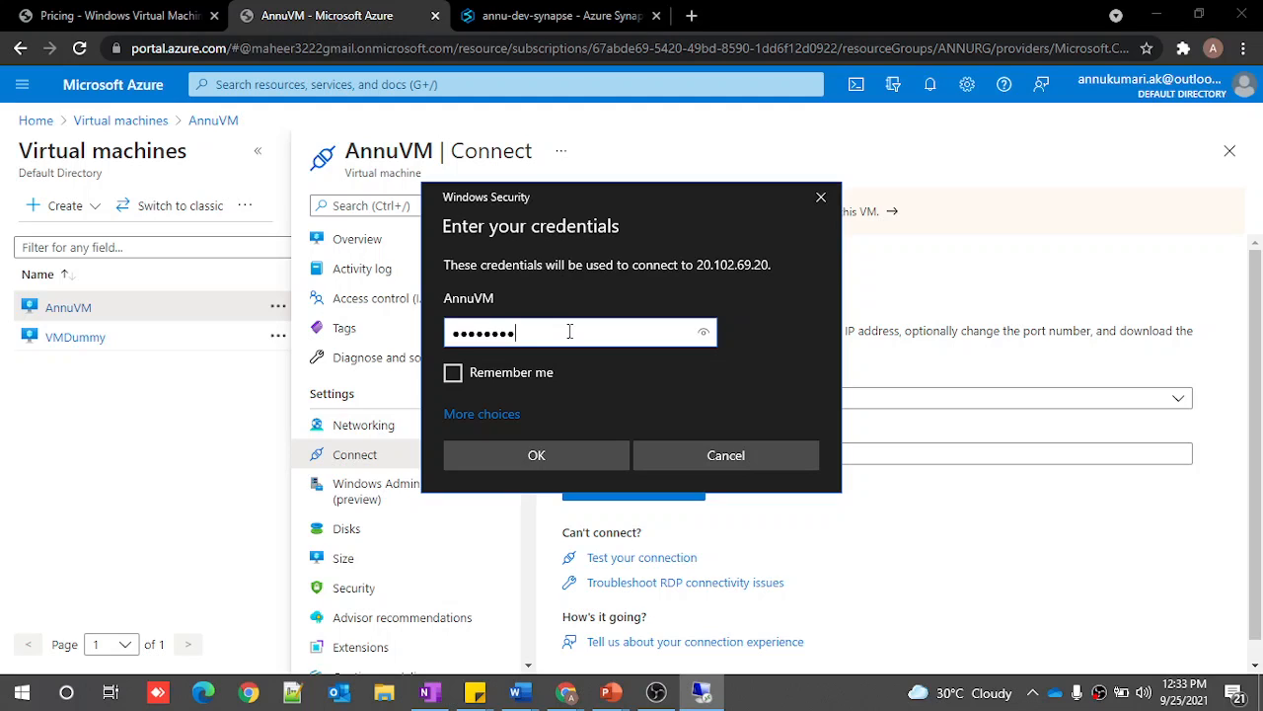
type("••••••••••")
key("Return")
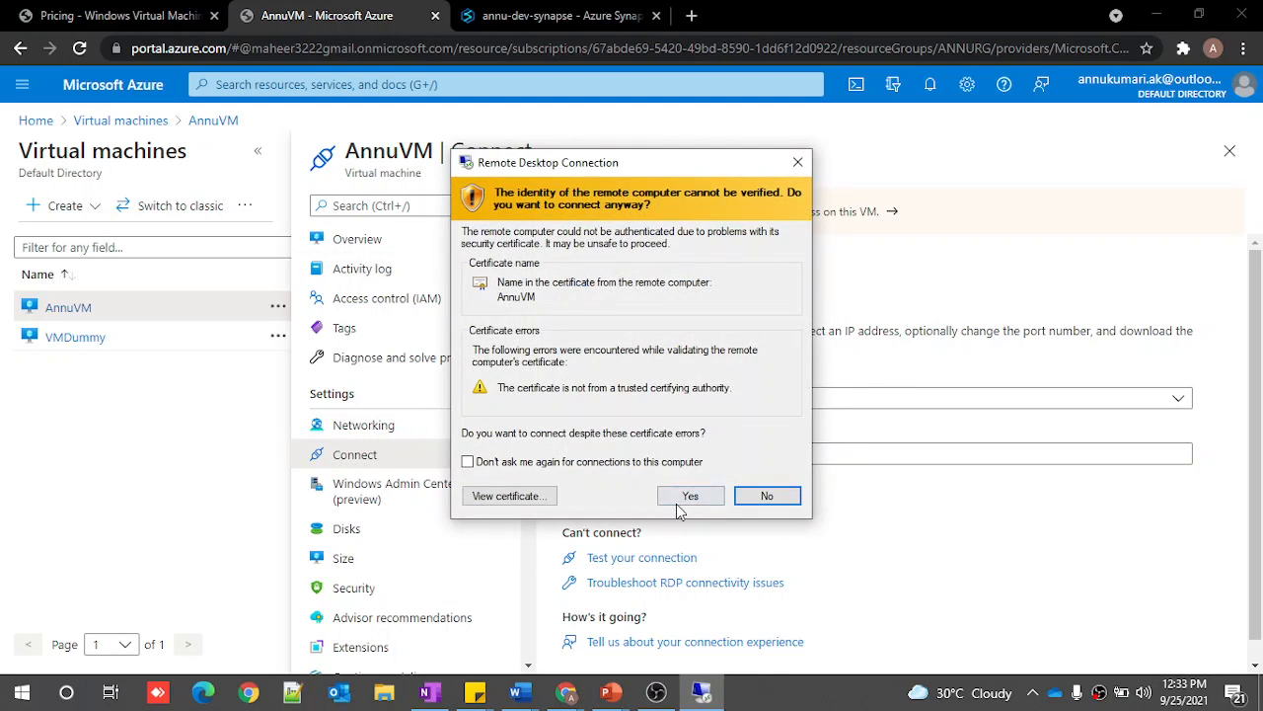
left_click(683, 497)
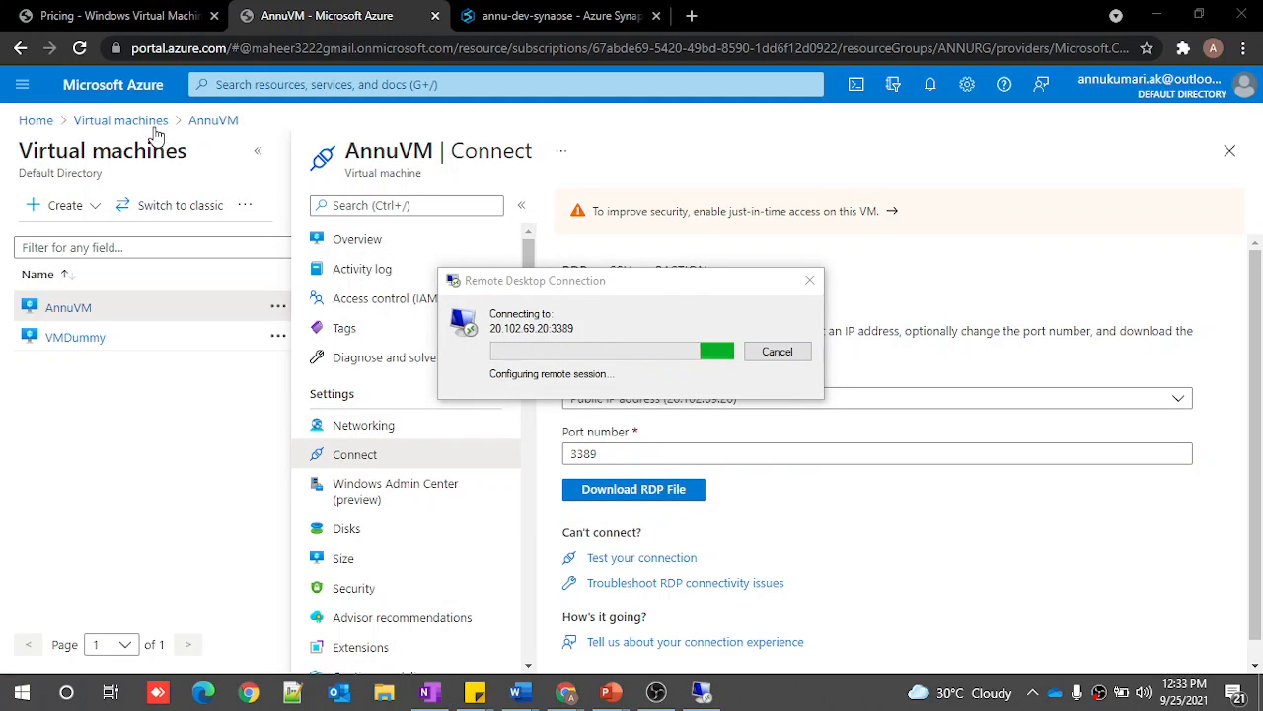
Step: View the AnnuVM remote desktop session, then return to the Virtual machines list and refresh the statuses
left_click(120, 121)
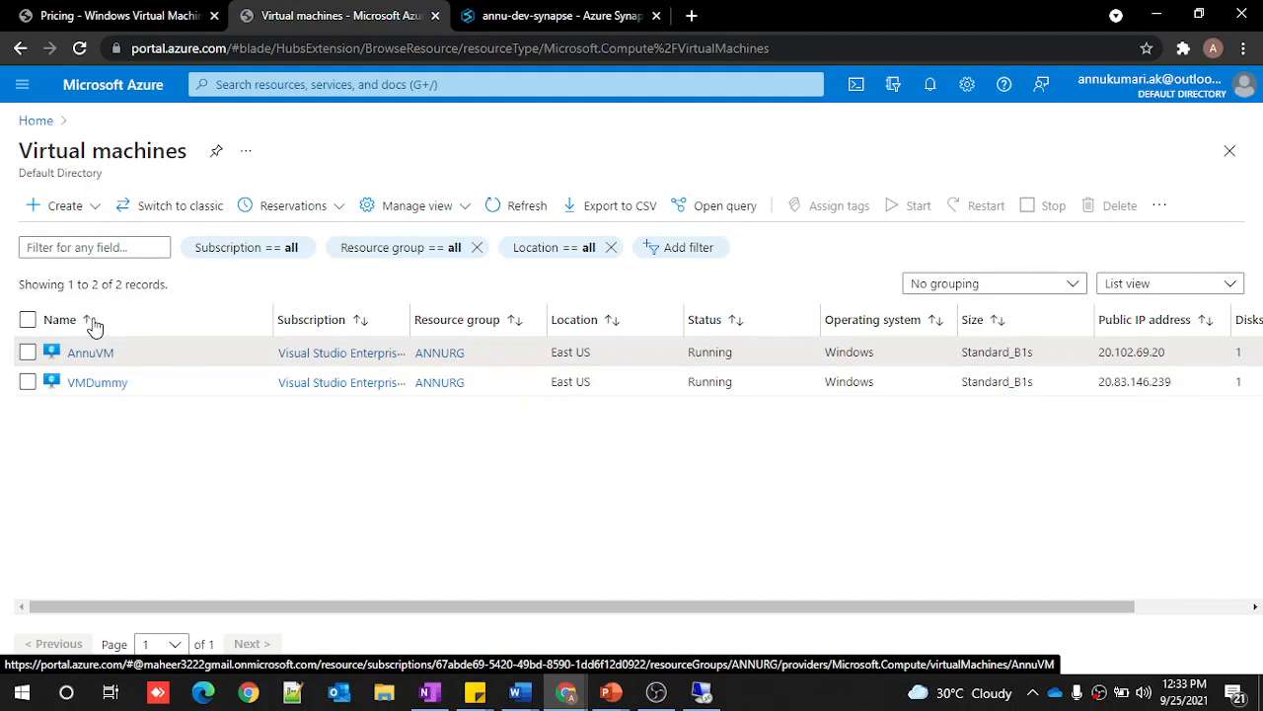
left_click(702, 695)
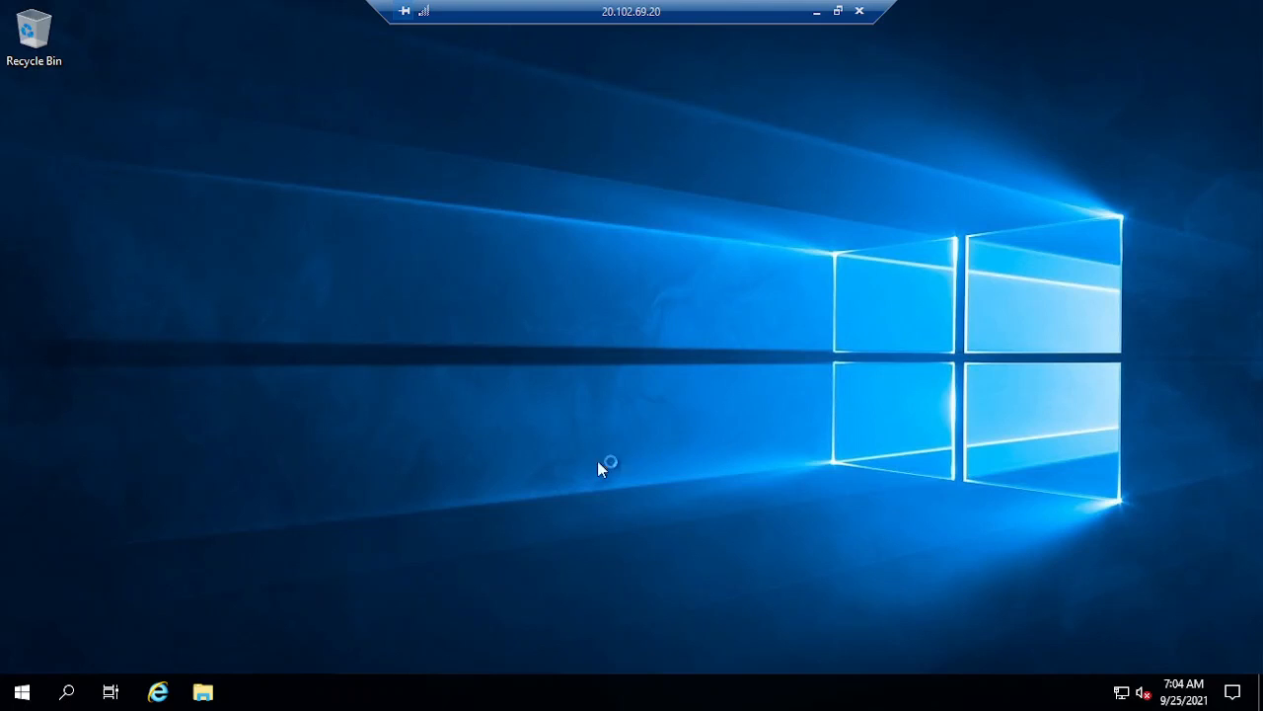
left_click(817, 12)
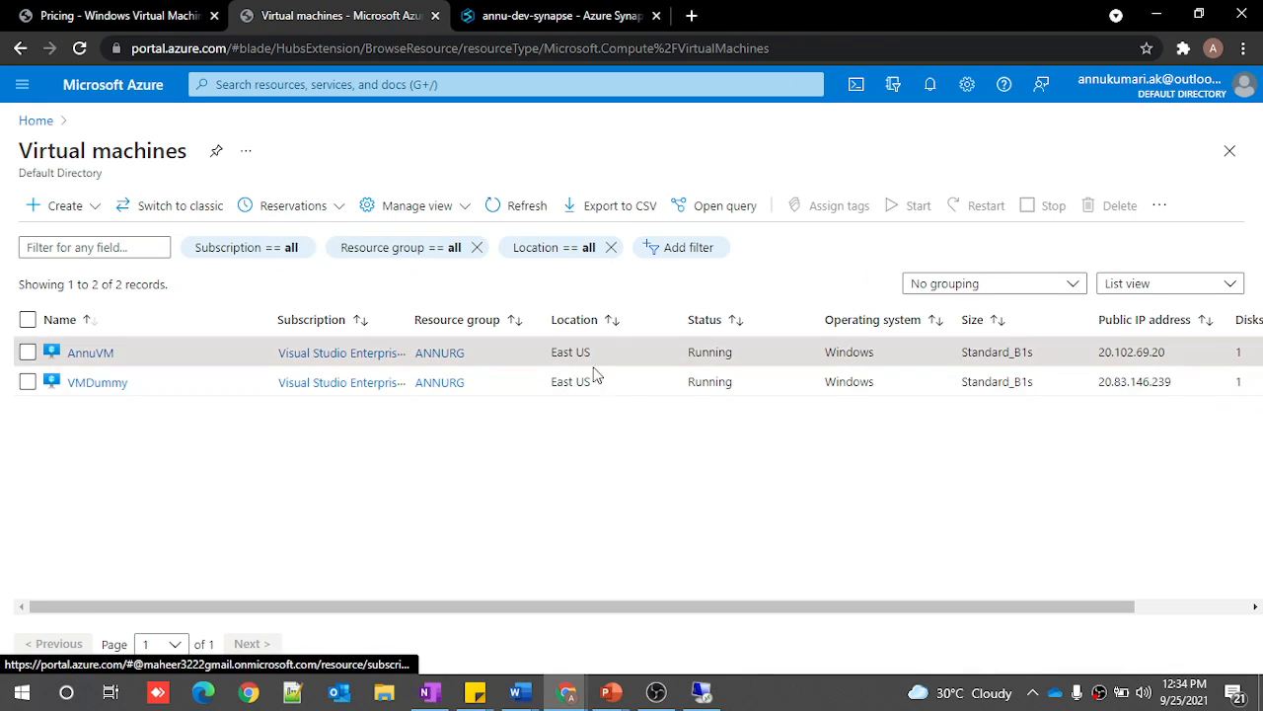
left_click(525, 207)
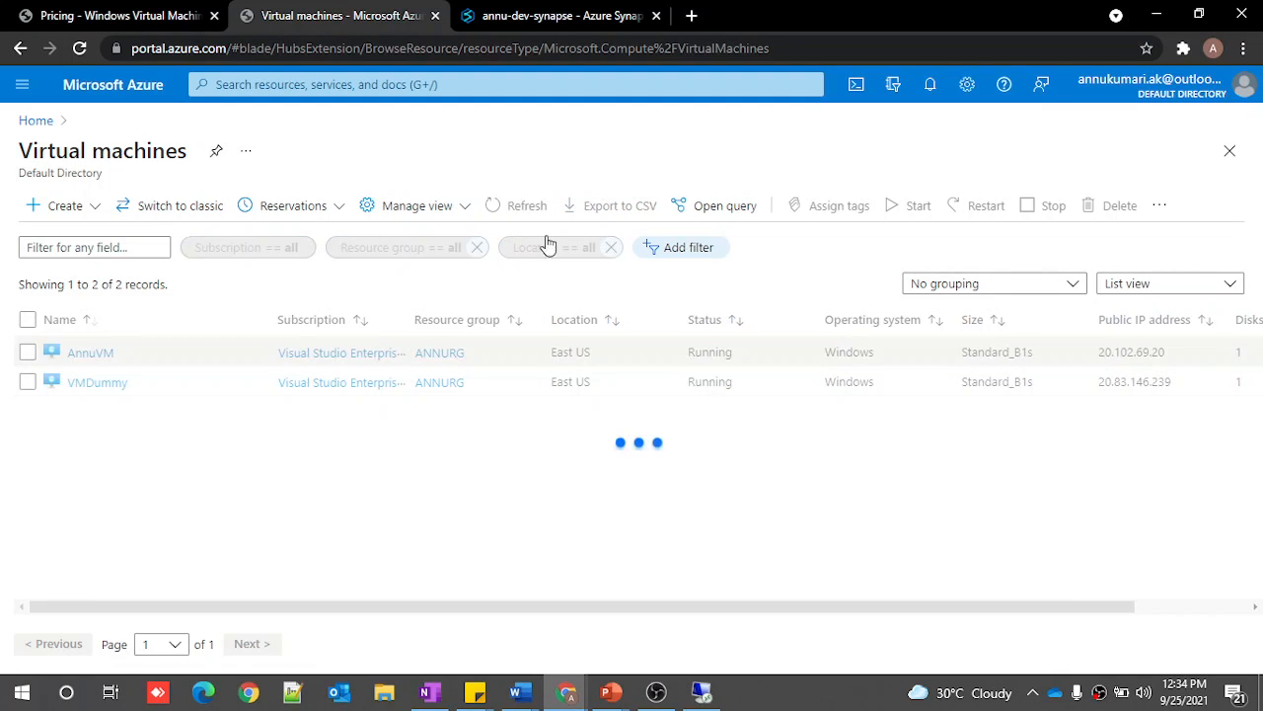
Step: Shut down AnnuVM from inside its remote Windows session with the reason Other (Unplanned)
left_click(701, 691)
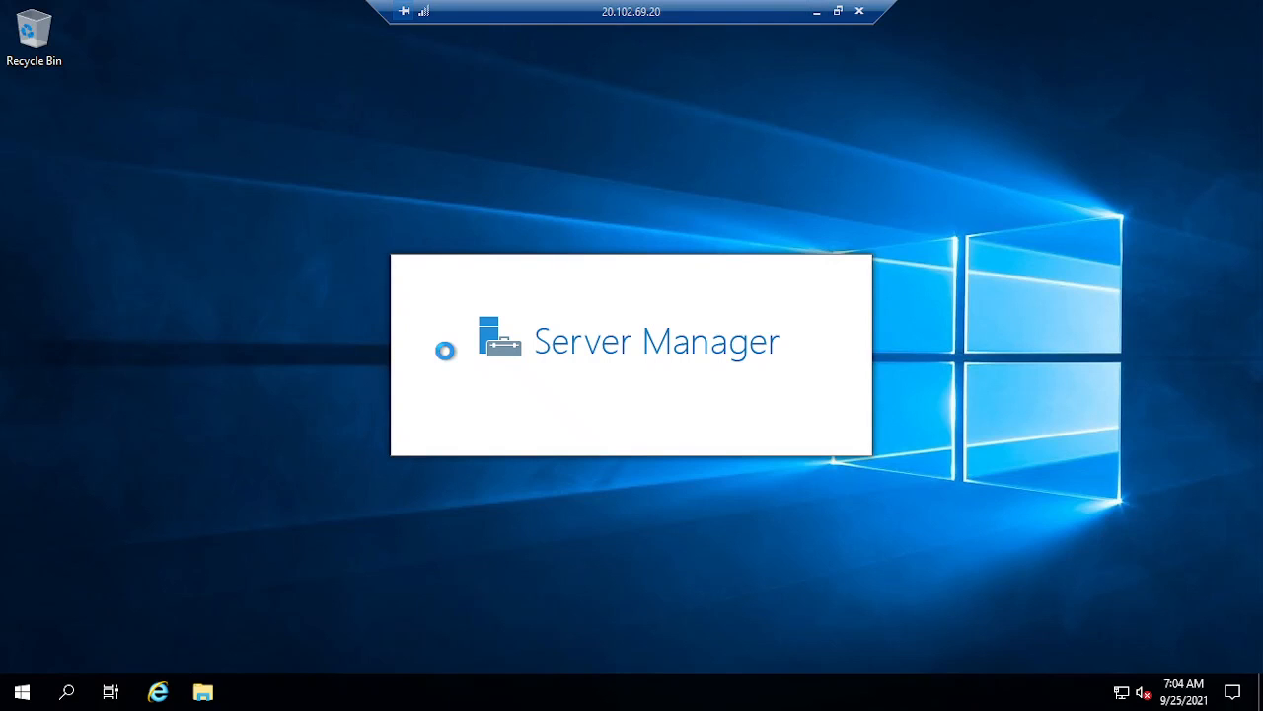
left_click(22, 694)
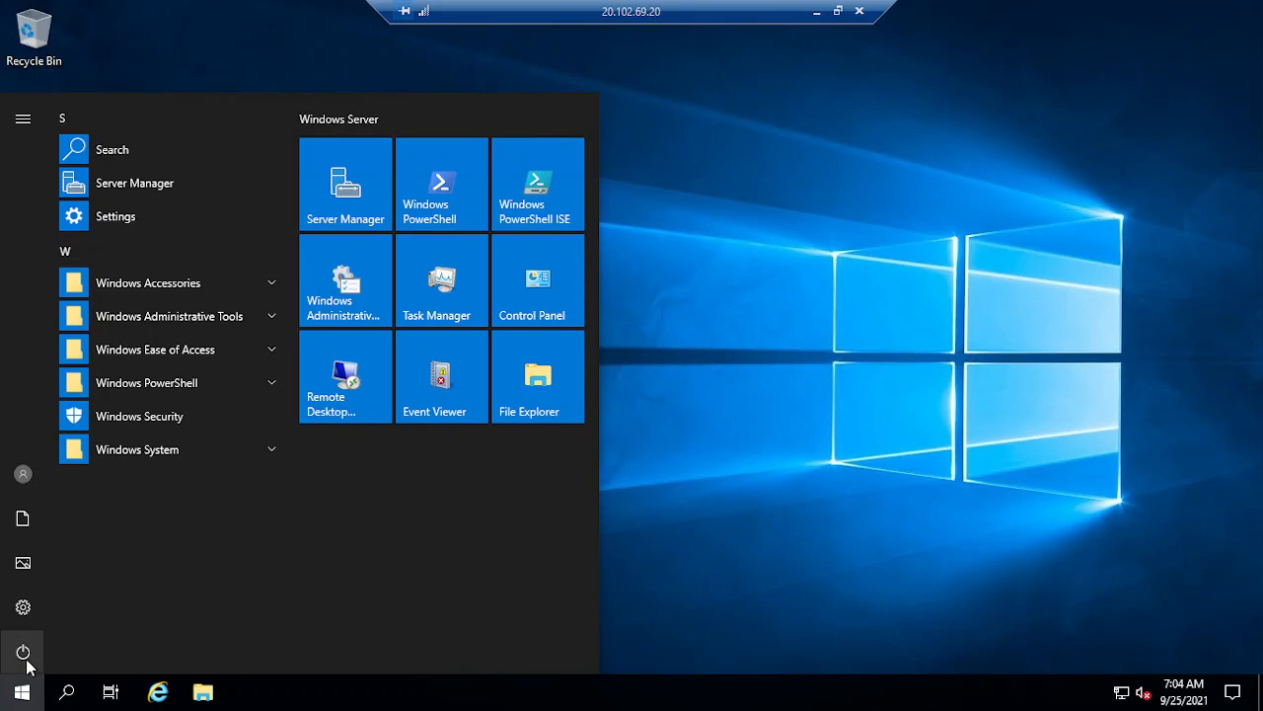
left_click(23, 653)
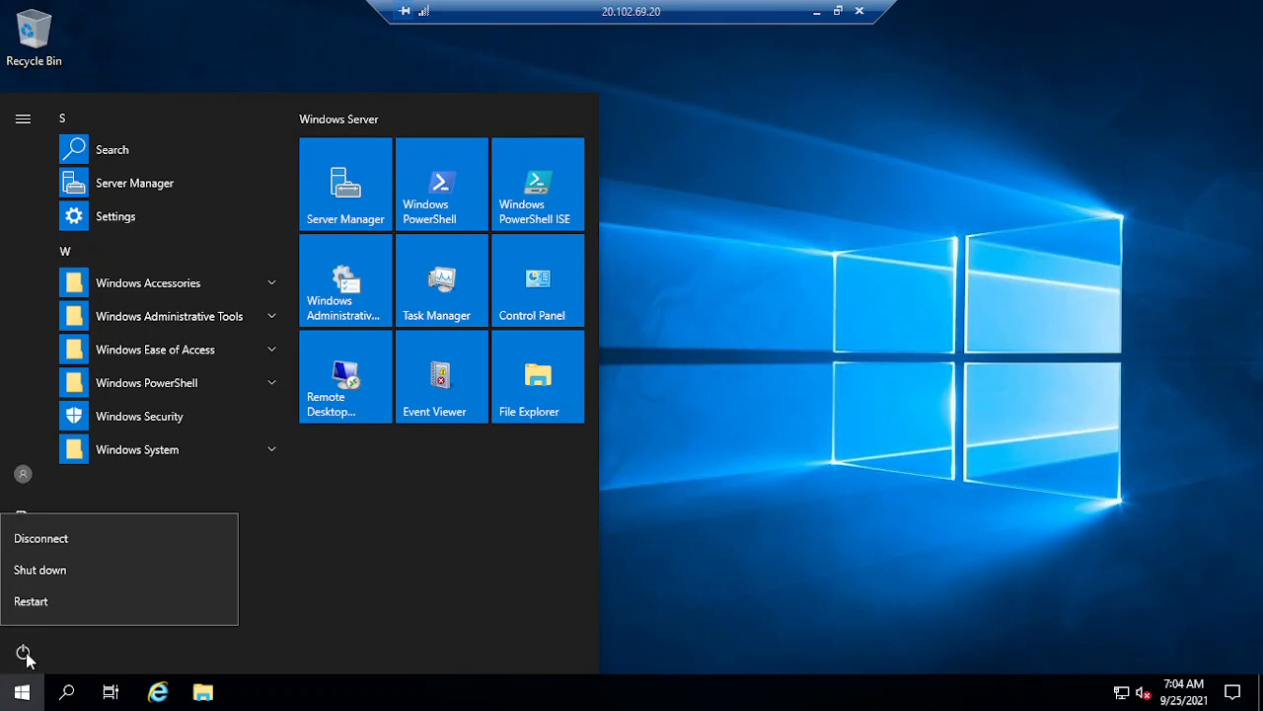
left_click(47, 574)
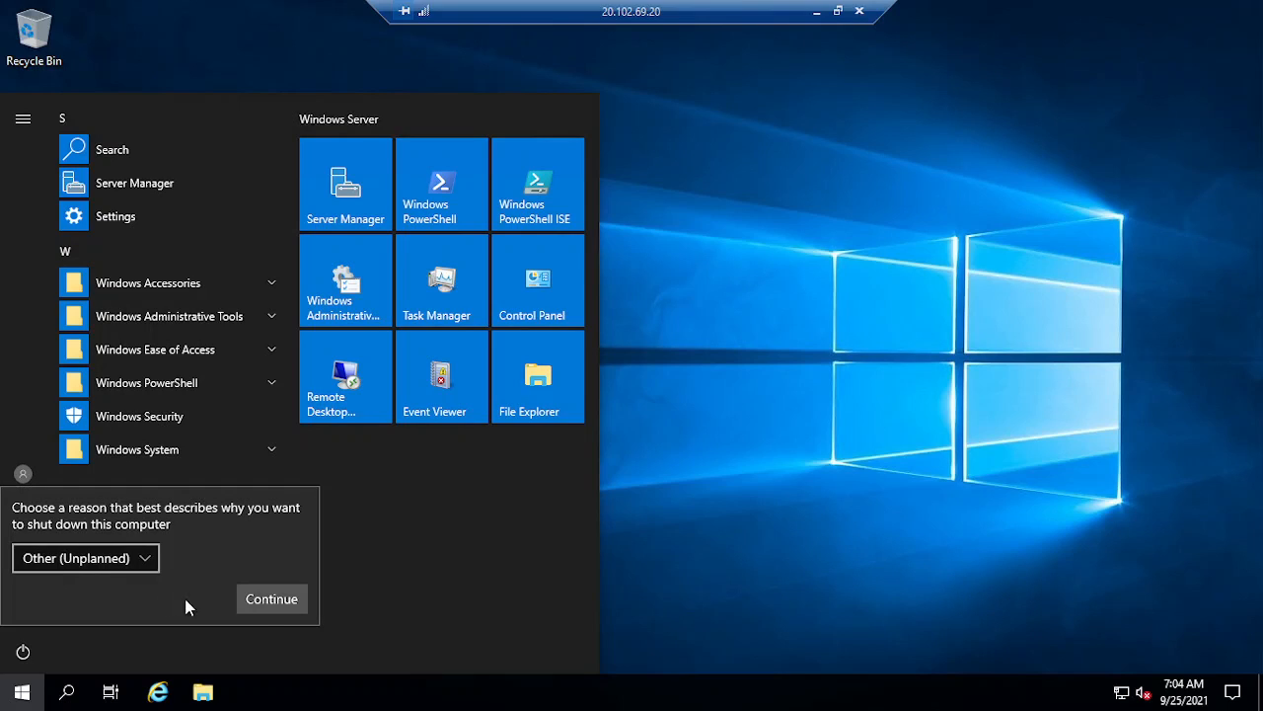
left_click(259, 598)
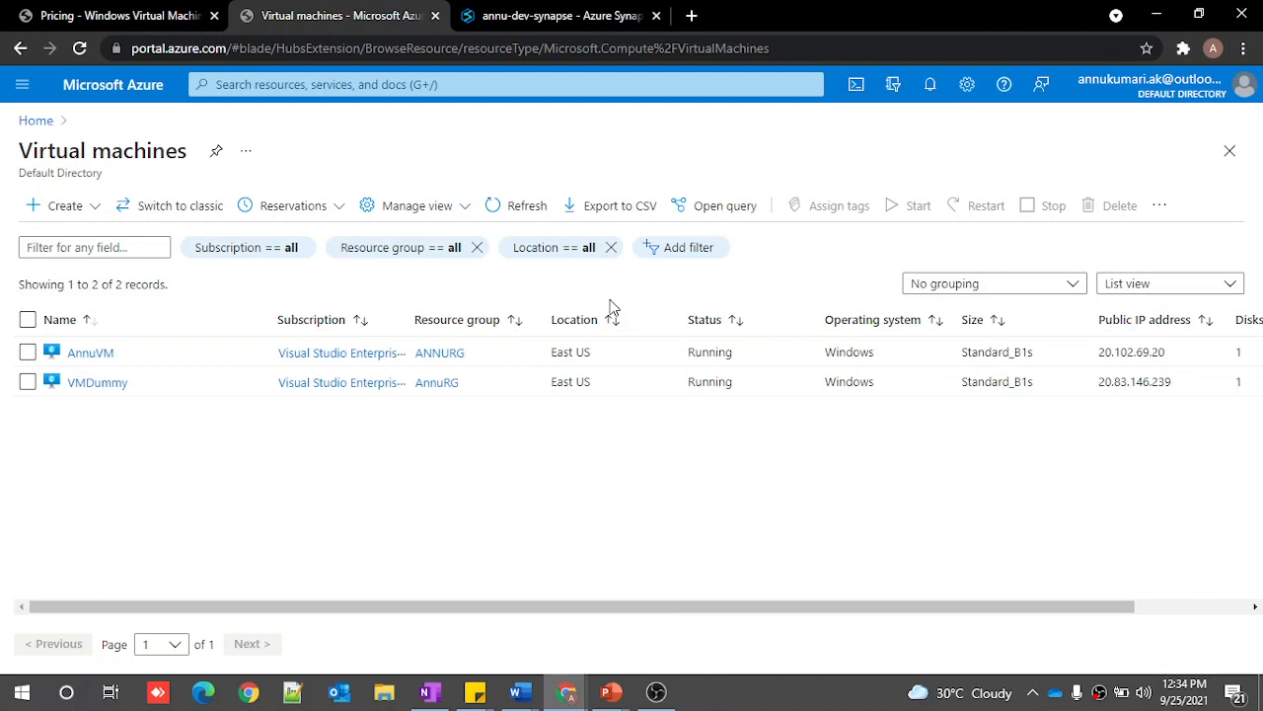
Step: Refresh the Virtual machines list repeatedly to check the status of AnnuVM after its shutdown
left_click(527, 208)
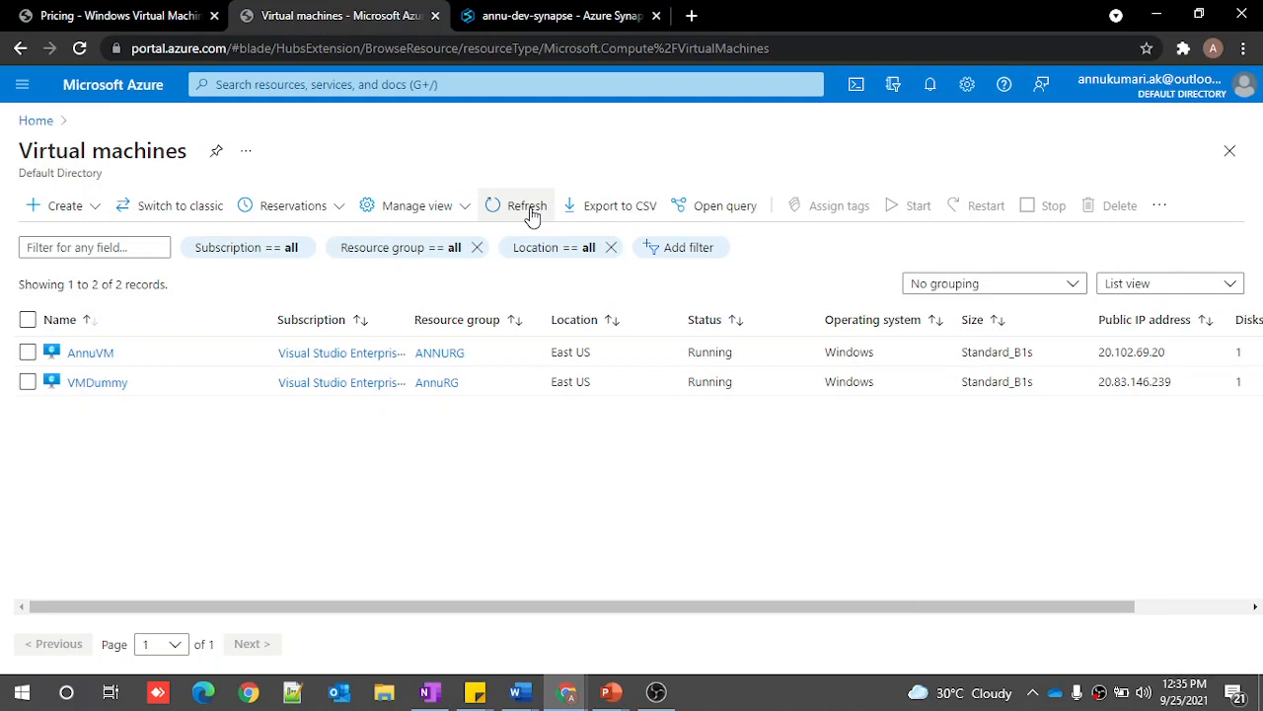
left_click(527, 207)
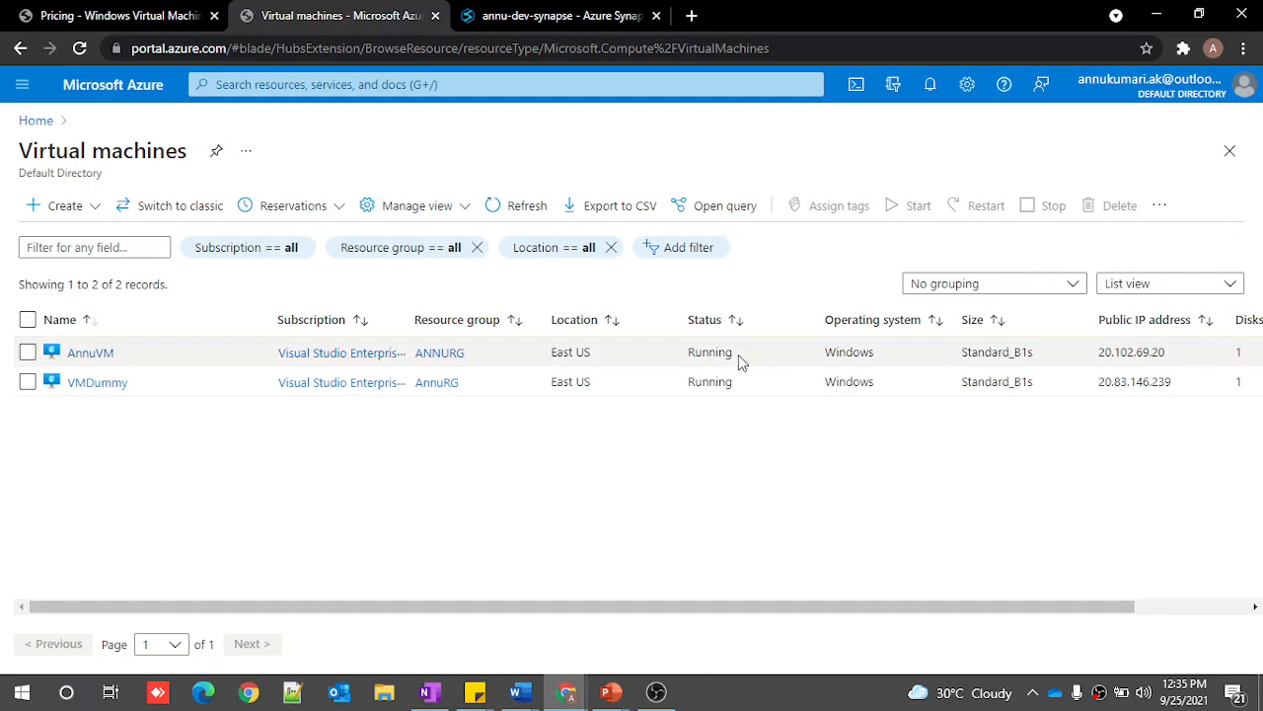
left_click(517, 201)
left_click(528, 208)
Step: Stop the VMDummy virtual machine from the Azure portal and refresh the Virtual machines list
left_click(119, 385)
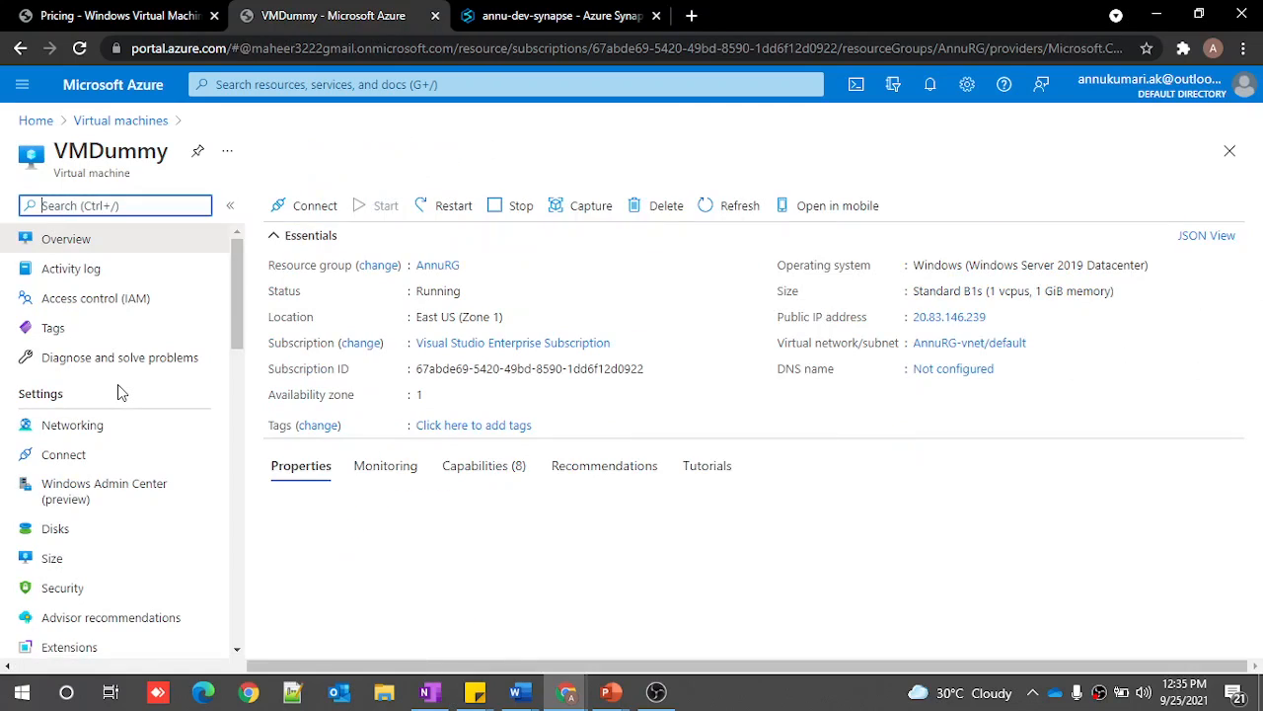
left_click(505, 211)
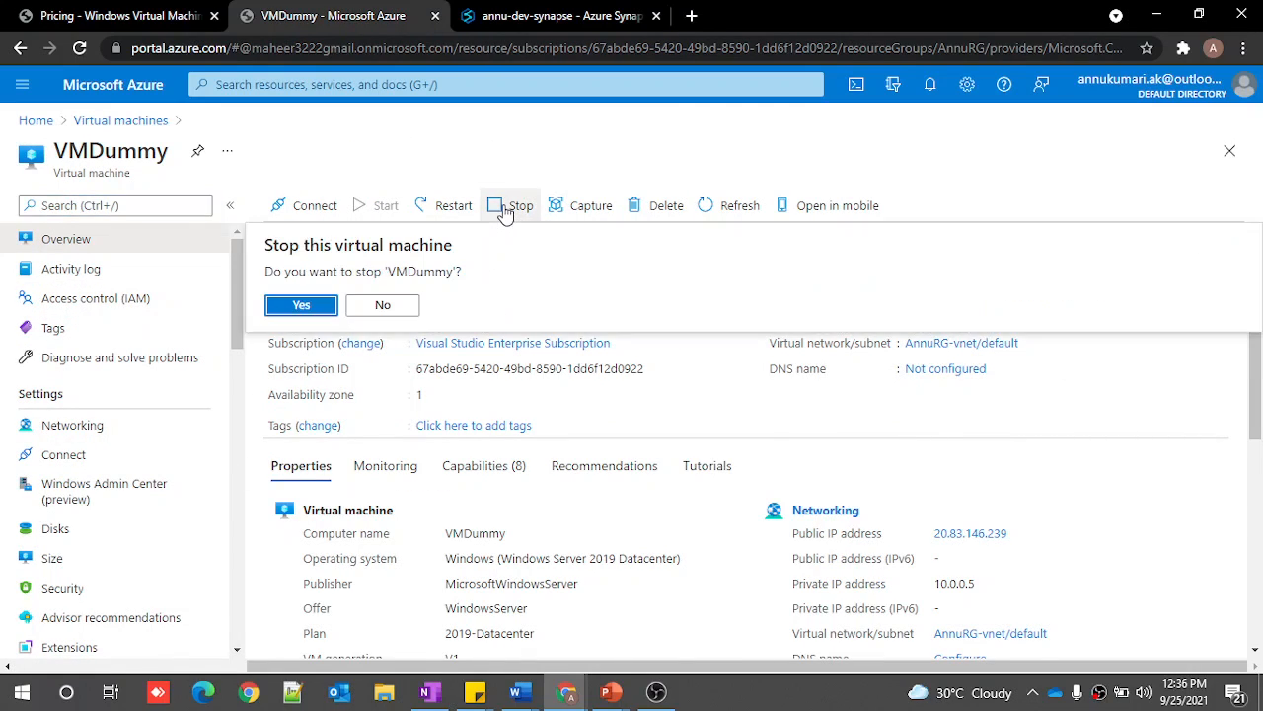
left_click(304, 312)
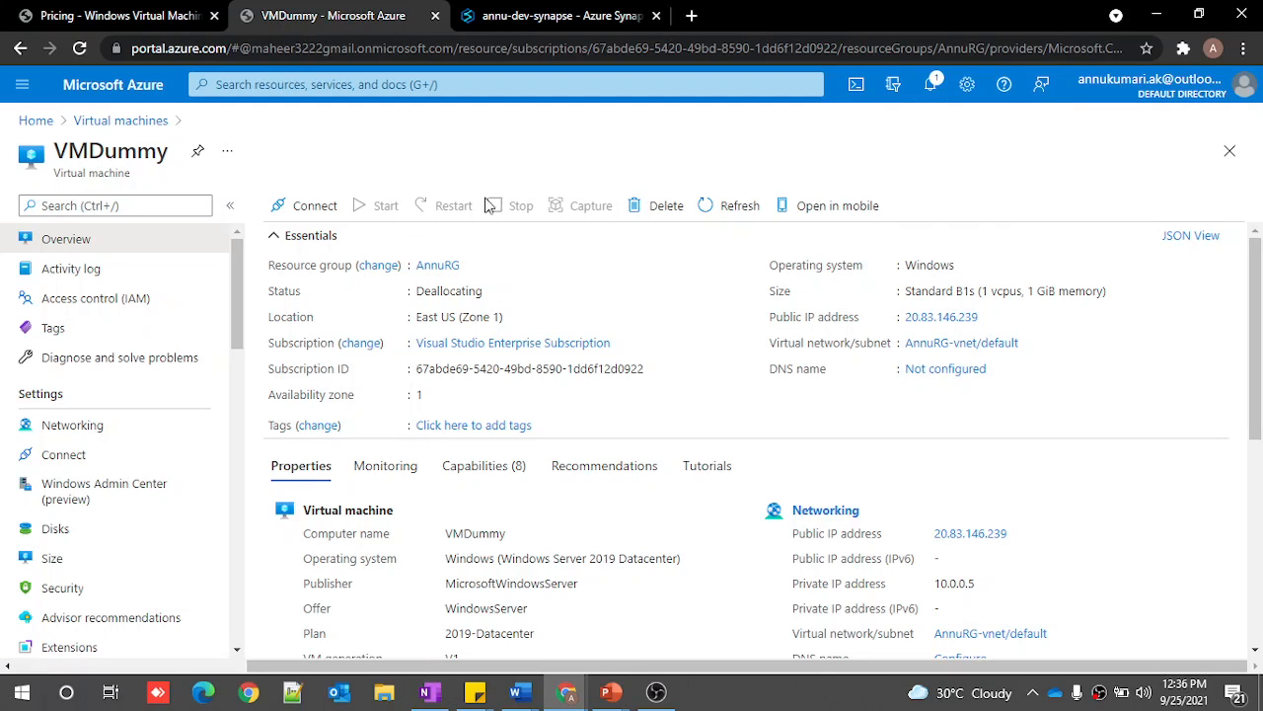
left_click(141, 129)
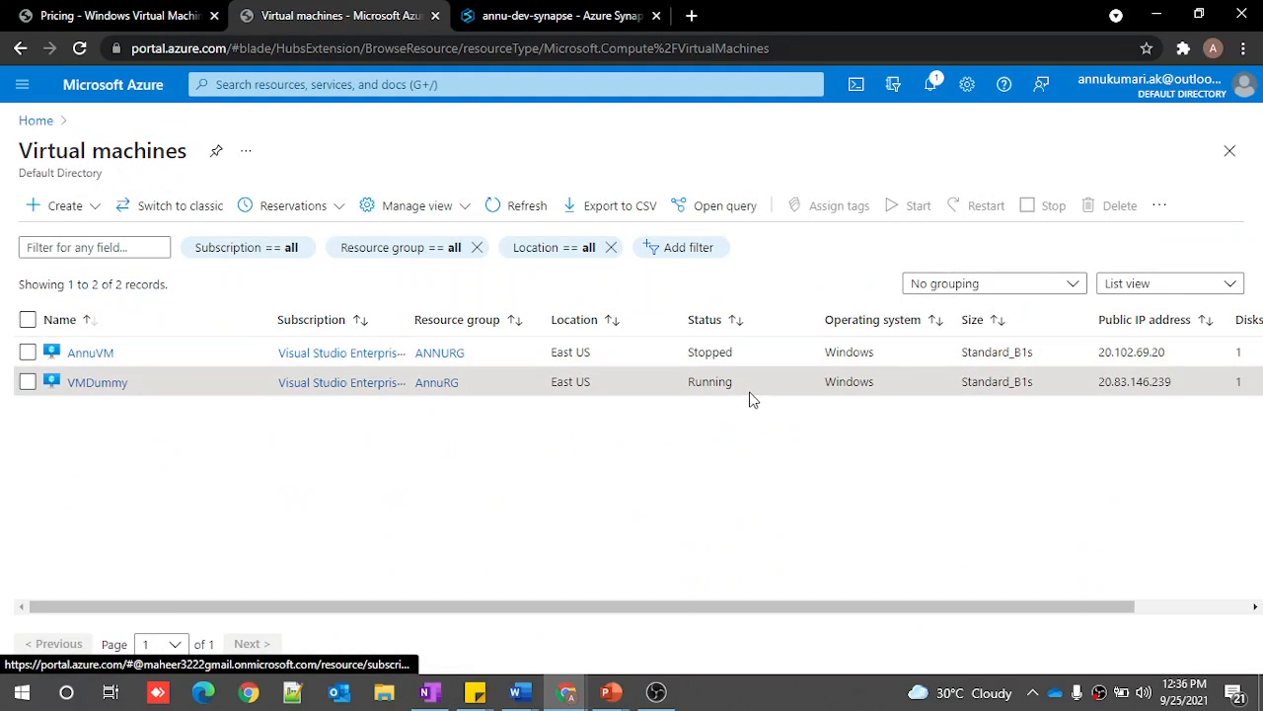
left_click(528, 208)
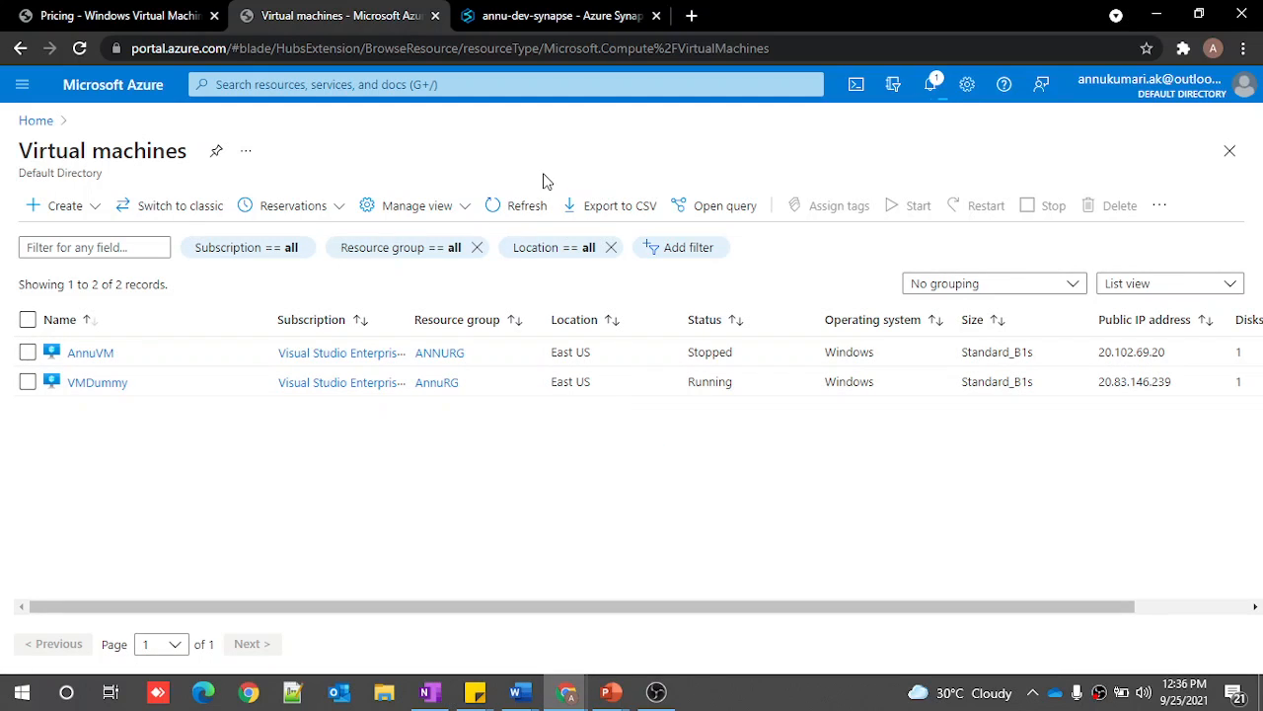
Step: Refresh the Virtual machines list to check VMDummy's status after stopping it, and dismiss the notification
left_click(533, 212)
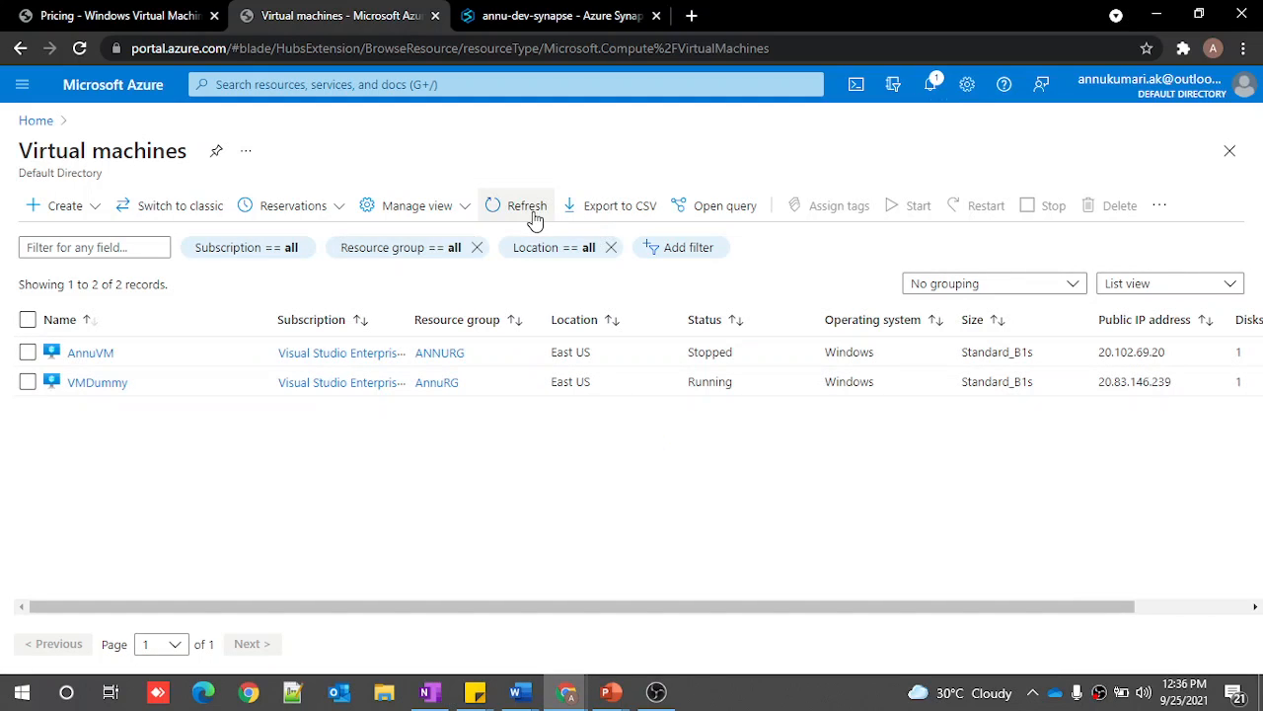
left_click(532, 212)
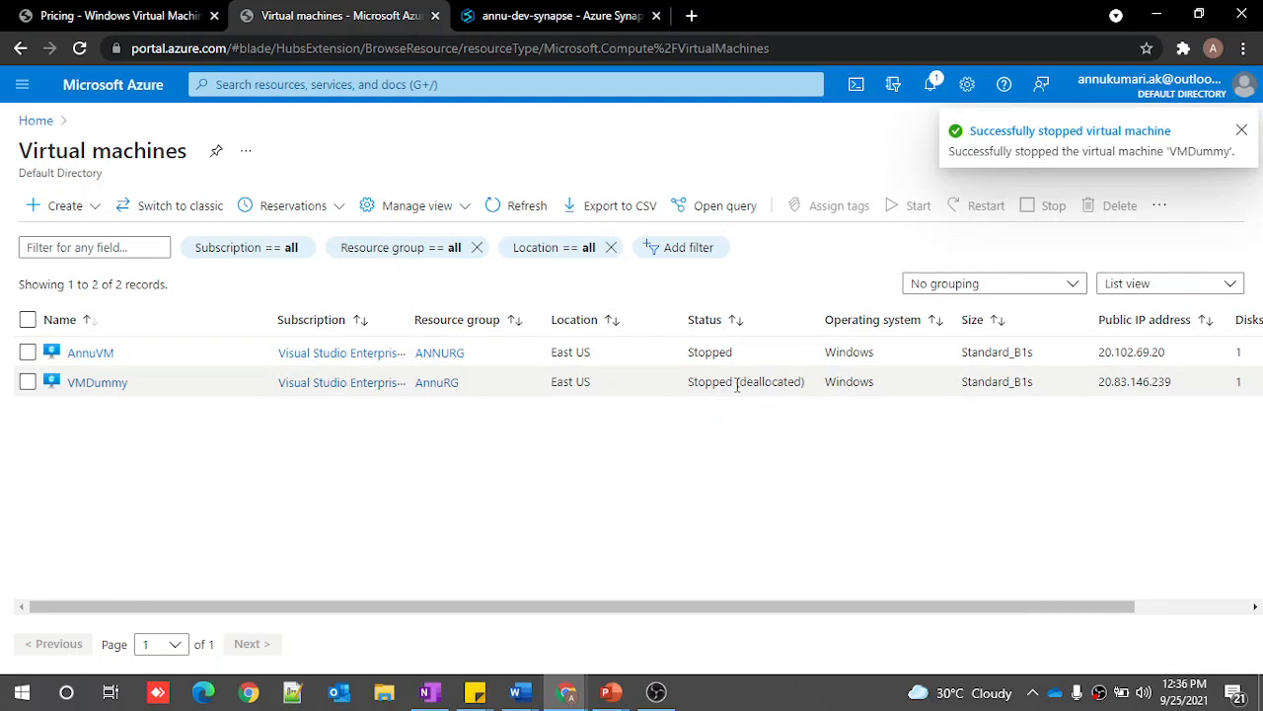
left_click(1242, 132)
Step: Check the status on VMDummy's overview page after reloading it, and open AnnuVM's overview from the recent resources for comparison
left_click(97, 382)
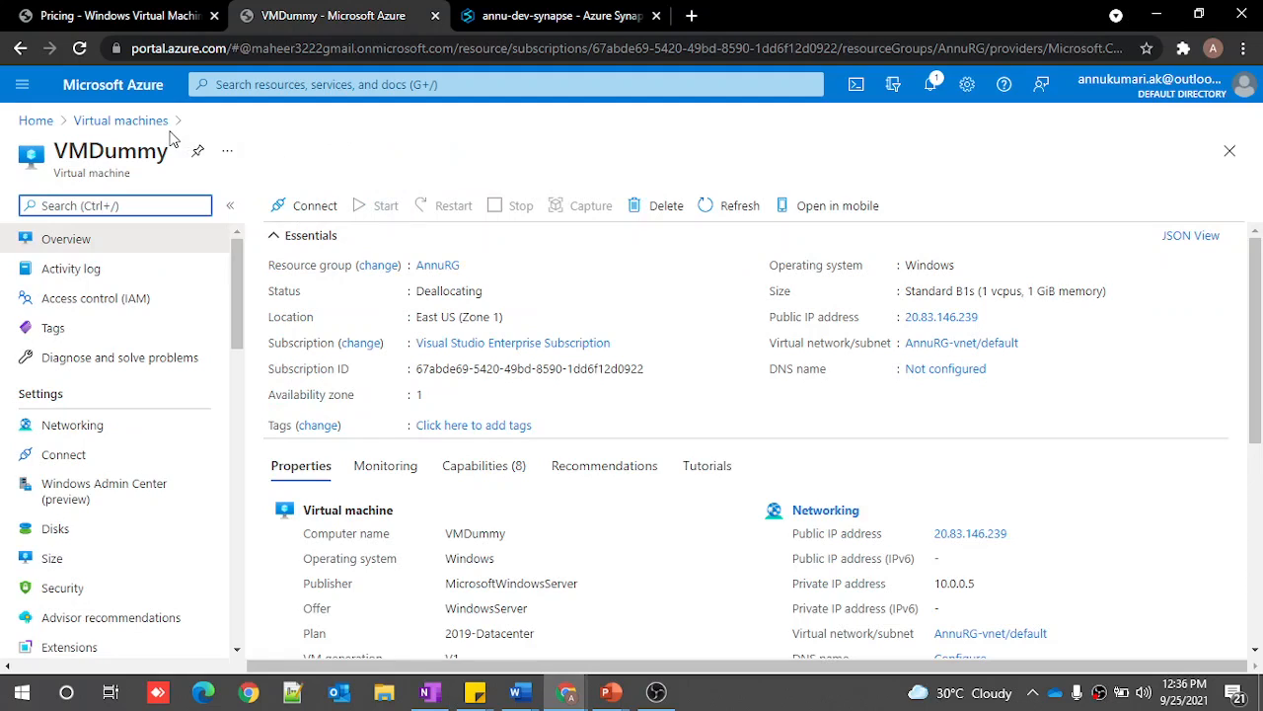
left_click(79, 47)
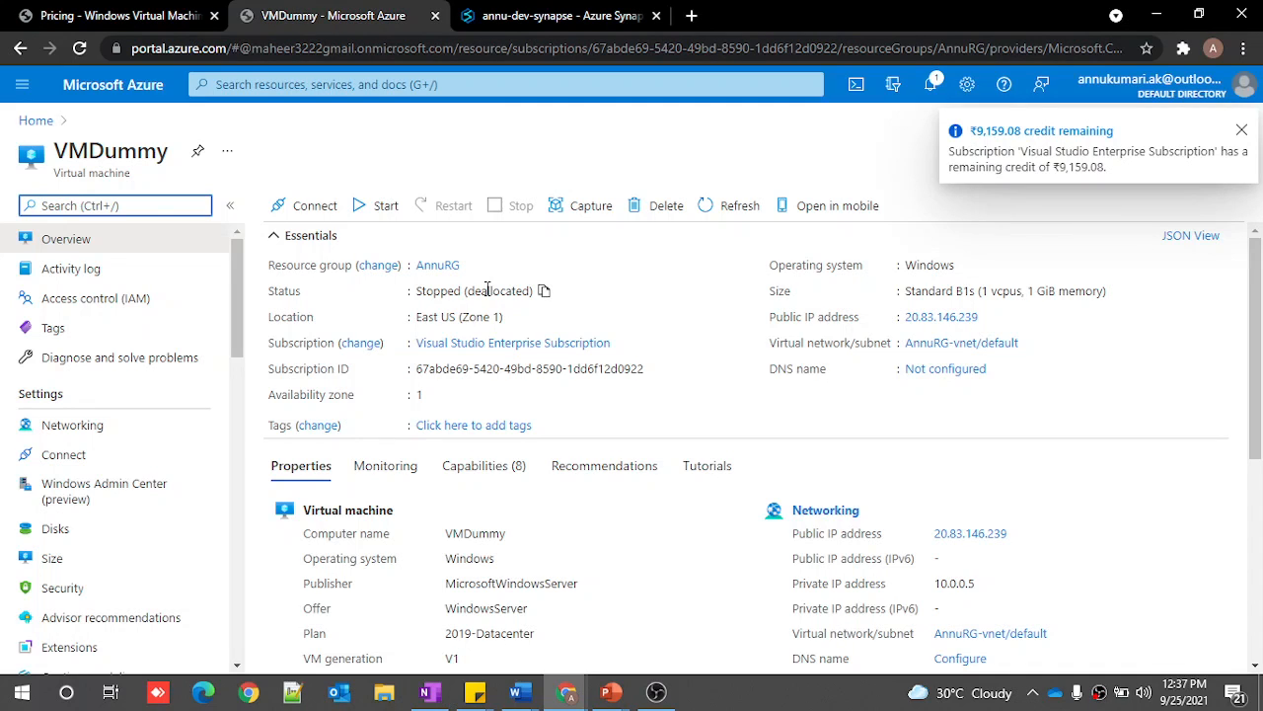
left_click(1241, 130)
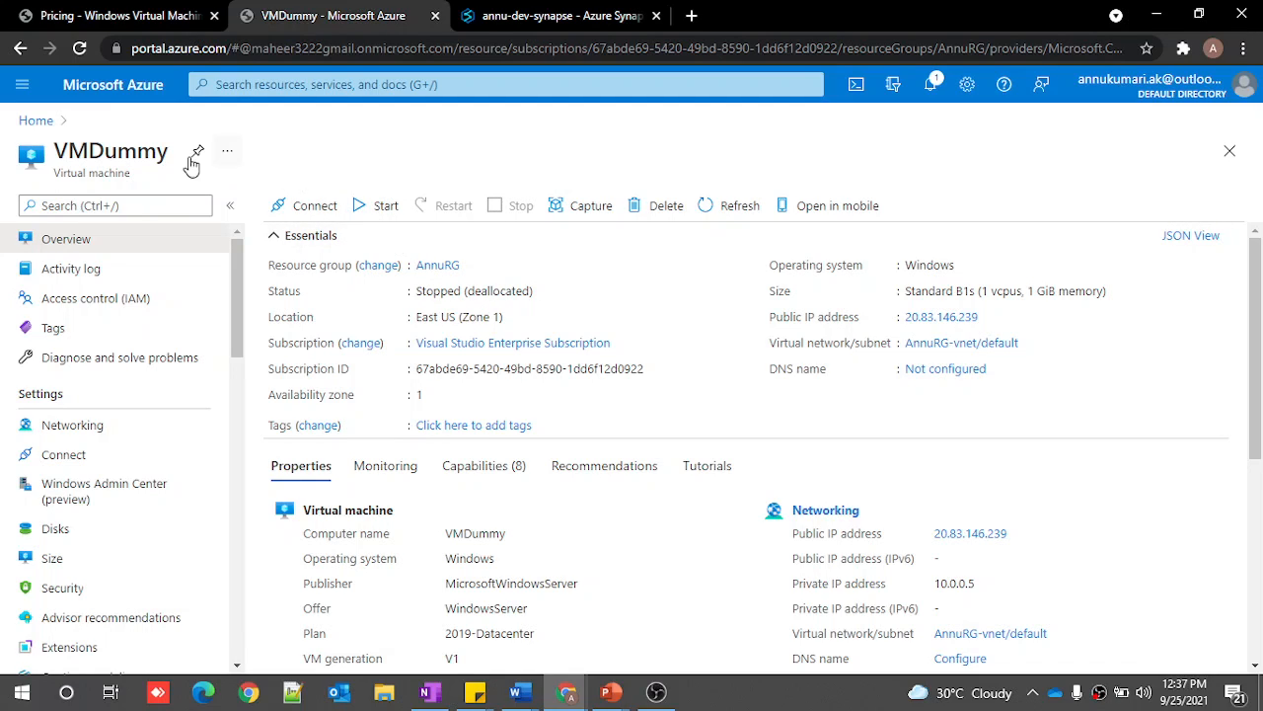
left_click(35, 121)
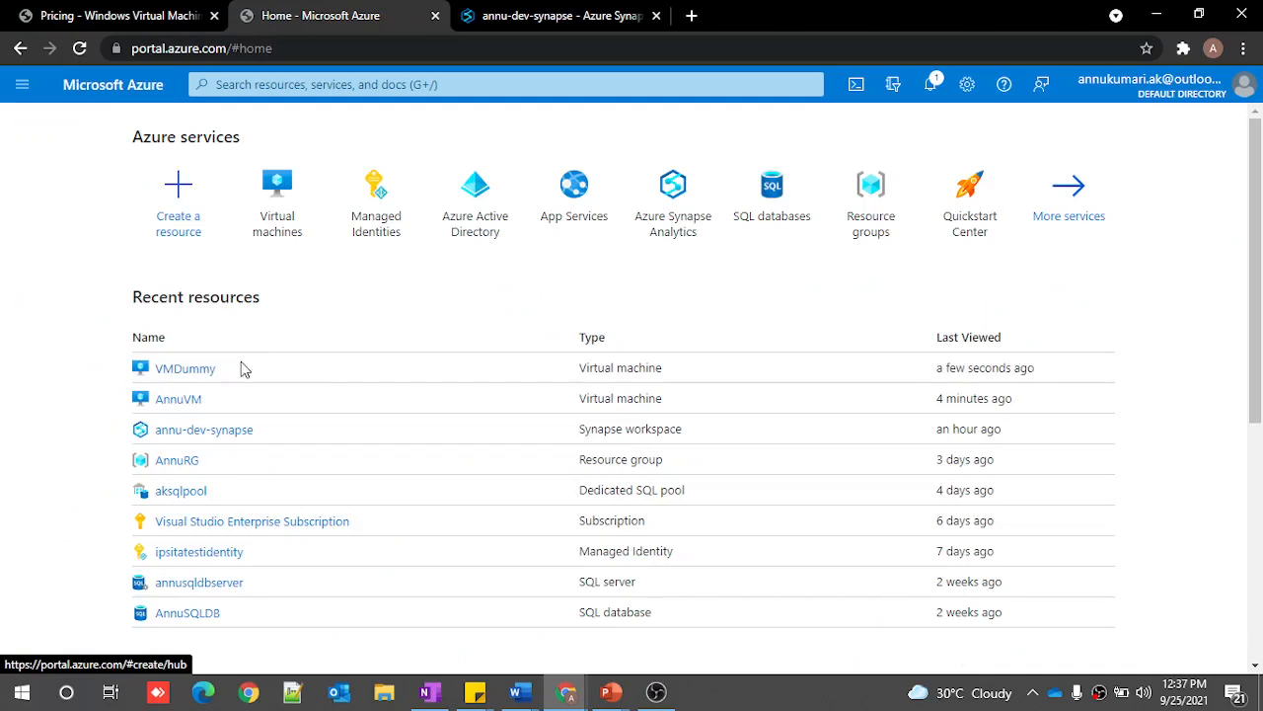
left_click(178, 402)
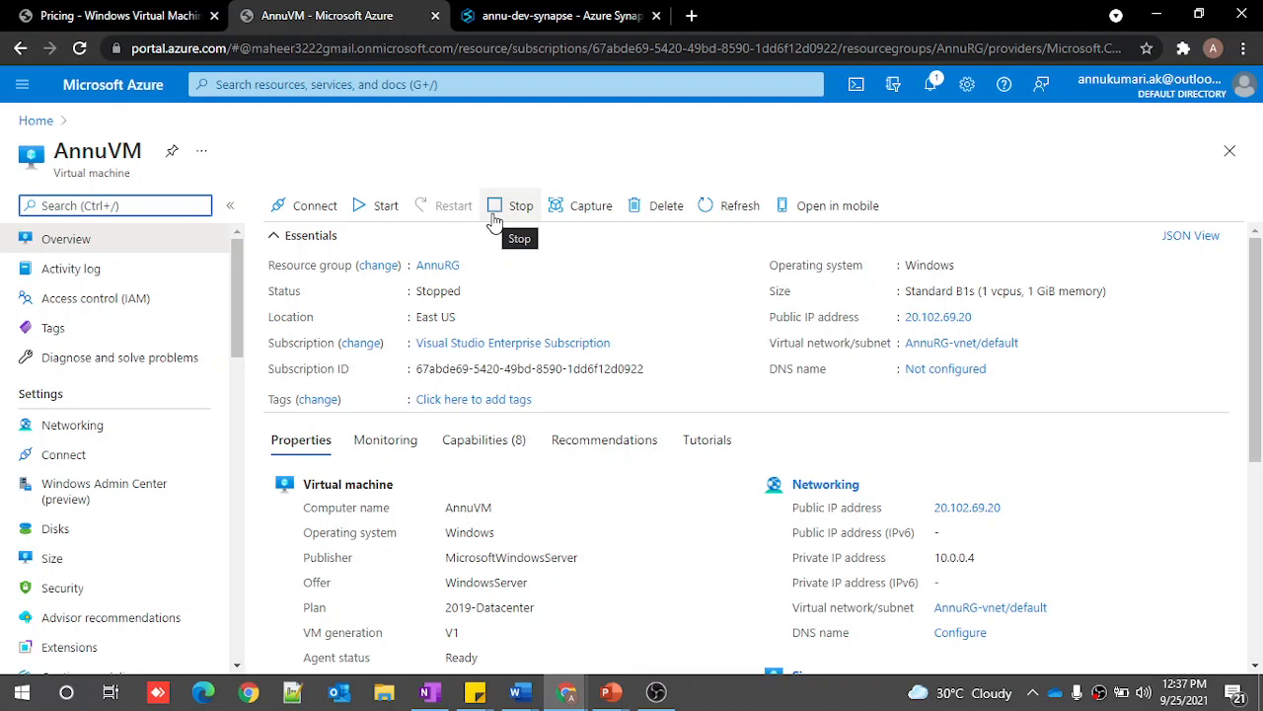
Step: Switch to the running PowerPoint slide show and advance to the slide comparing Stop and Stop(Deallocate)
mouse_move(611, 691)
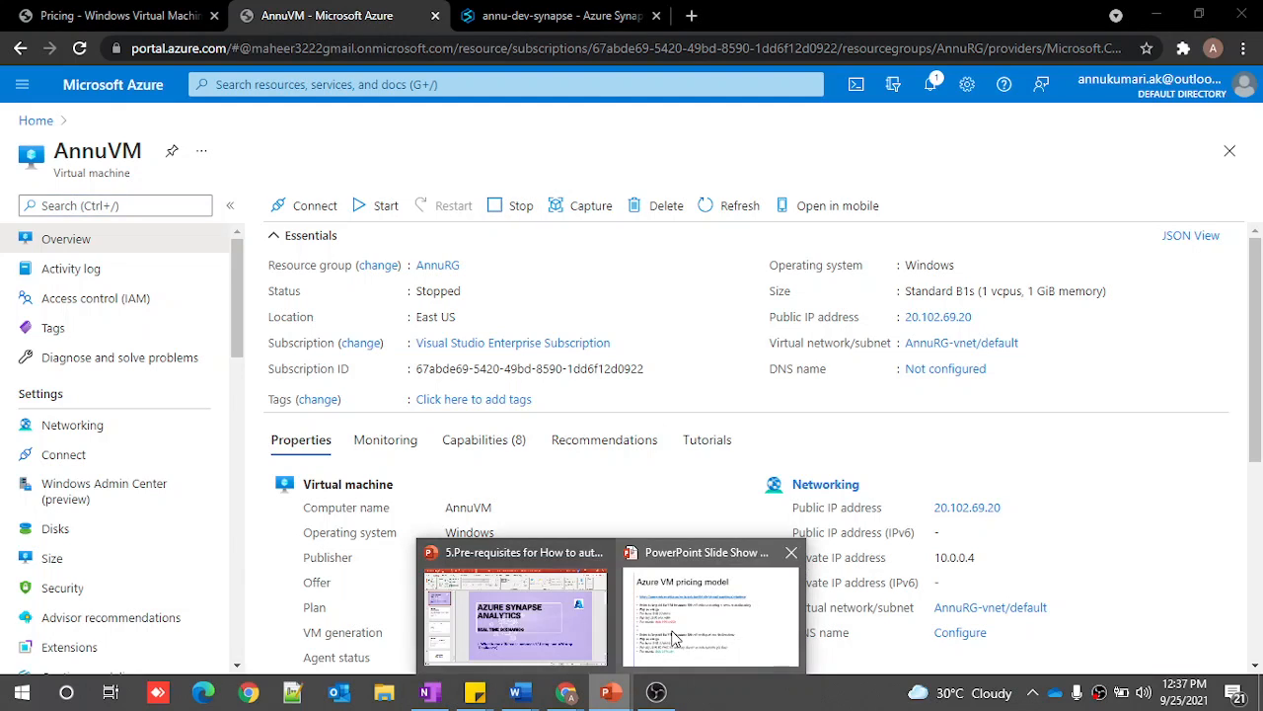
left_click(715, 582)
key("Right")
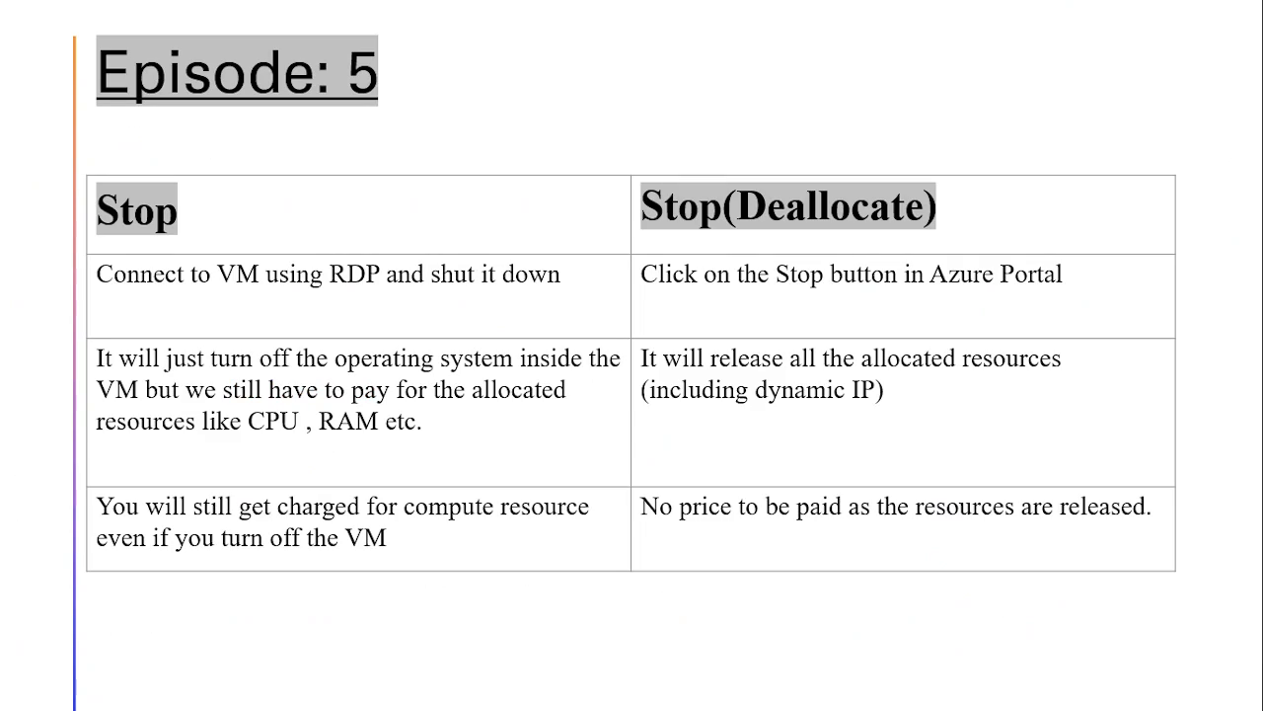